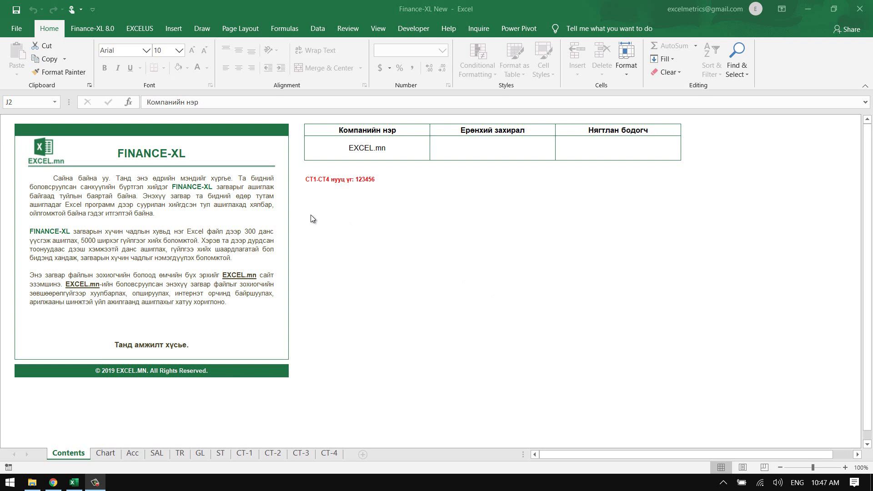
- Go from the Contents sheet of Finance-XL New to the Acc account form sheet
click(356, 211)
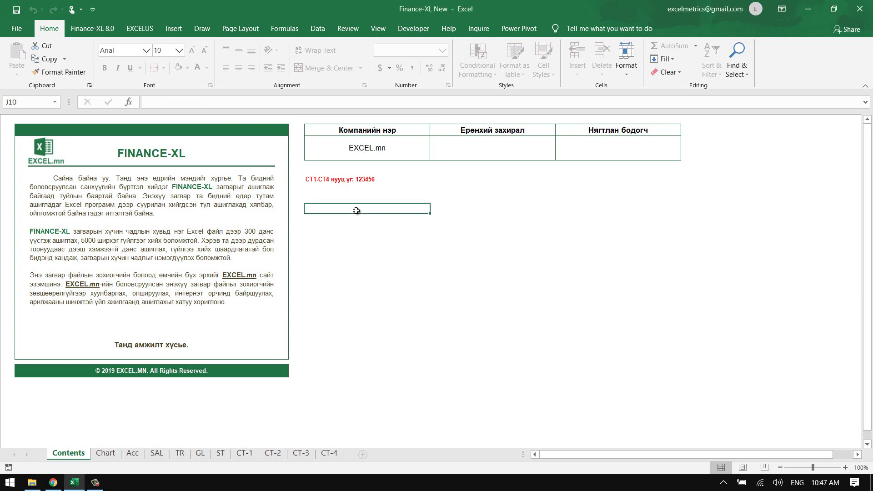
click(132, 453)
click(260, 209)
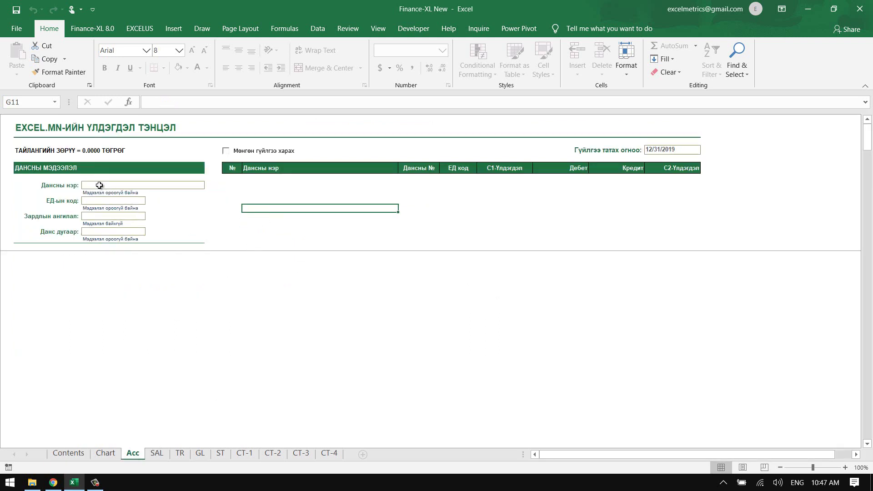
drag(98, 185, 98, 236)
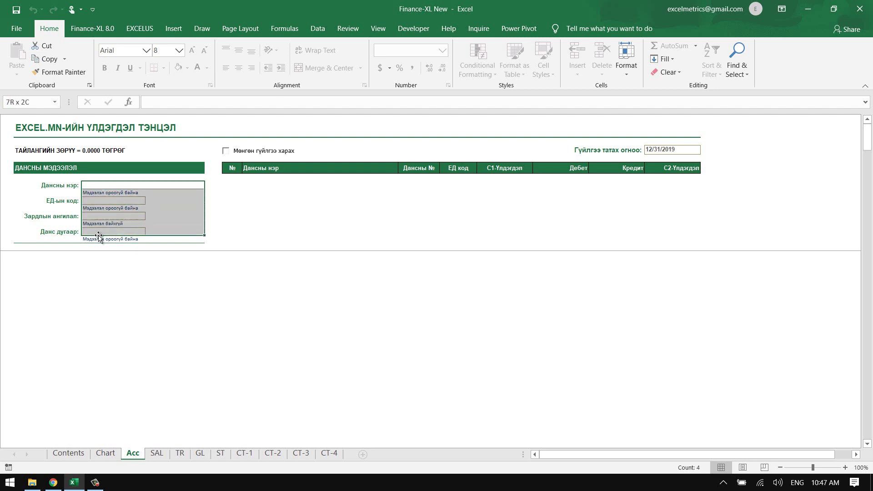
drag(99, 195, 94, 184)
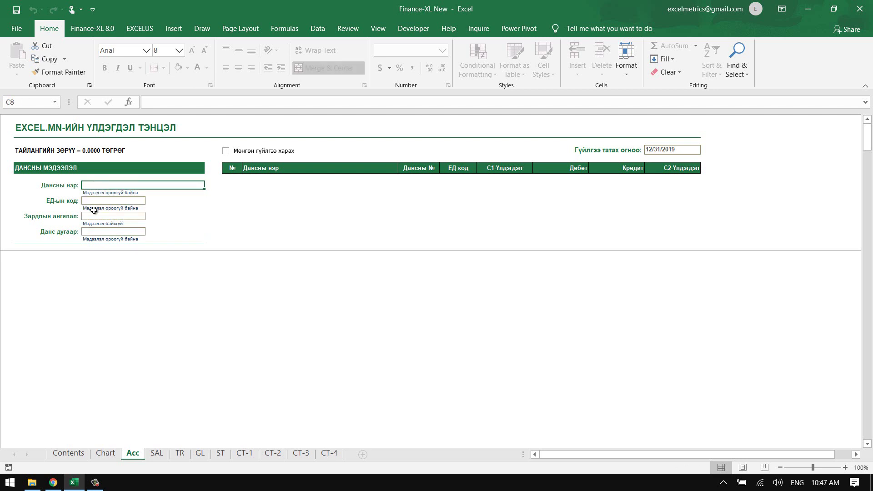
click(94, 200)
click(91, 218)
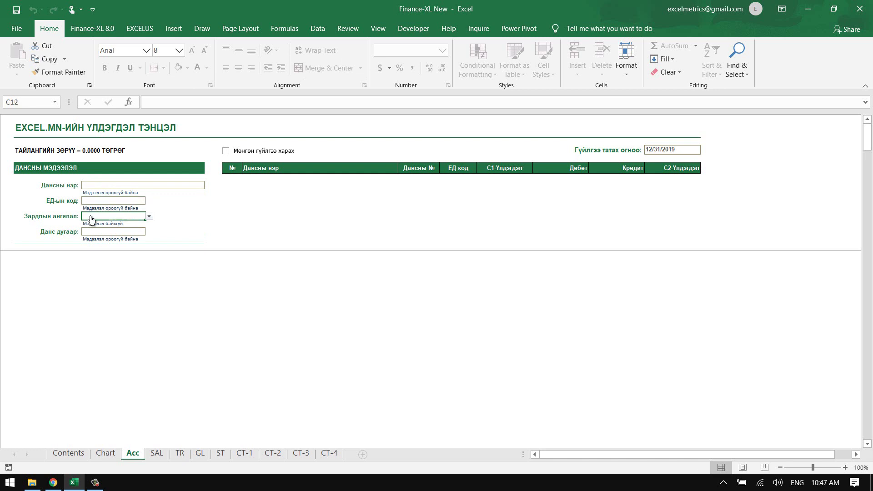
click(91, 231)
click(94, 186)
click(91, 202)
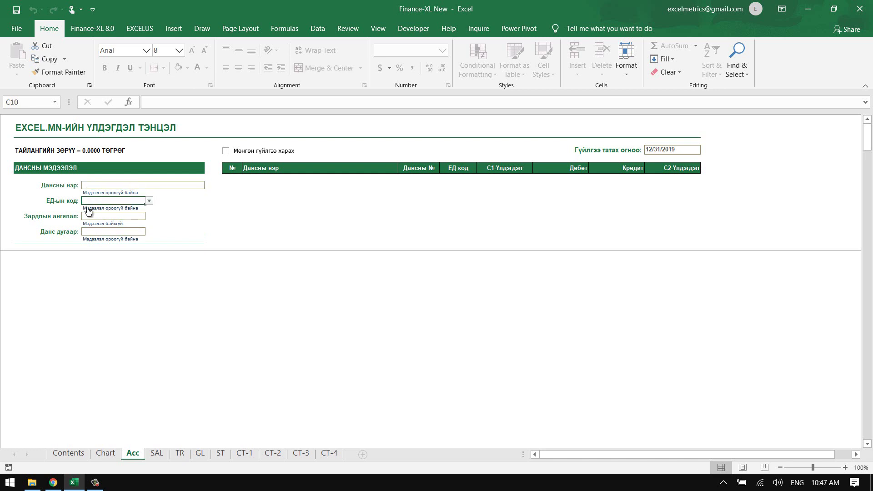
click(88, 217)
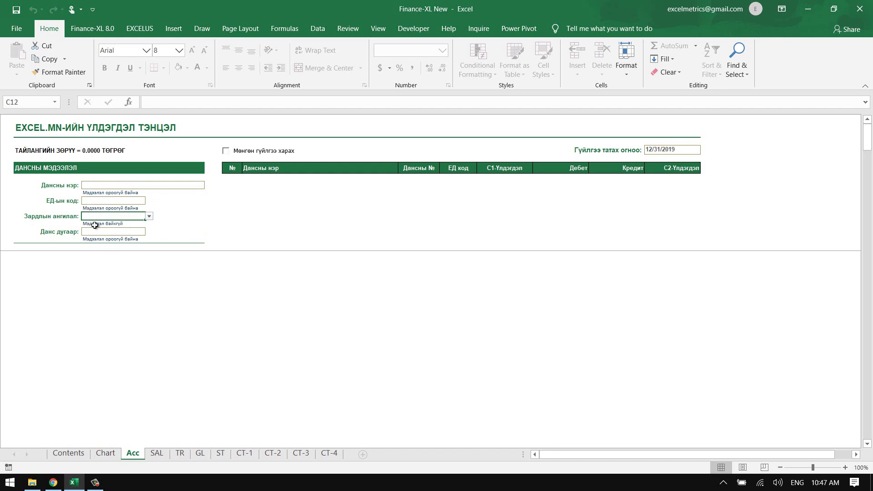
click(94, 231)
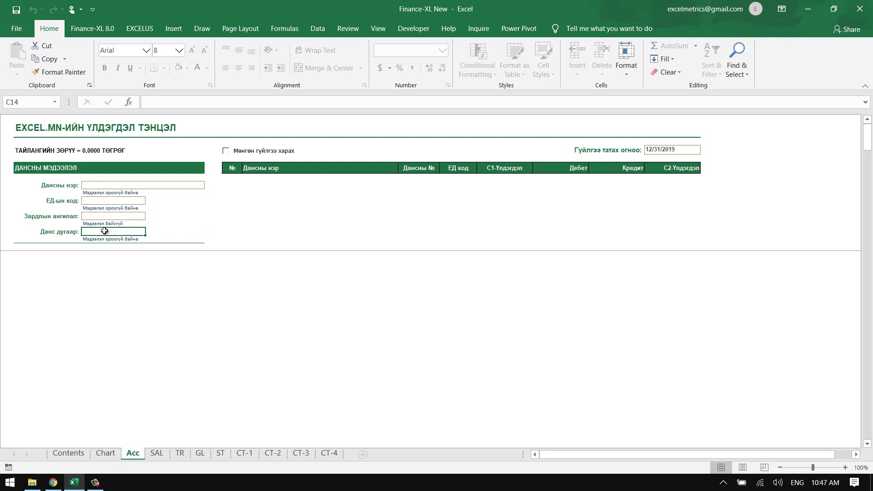
click(115, 186)
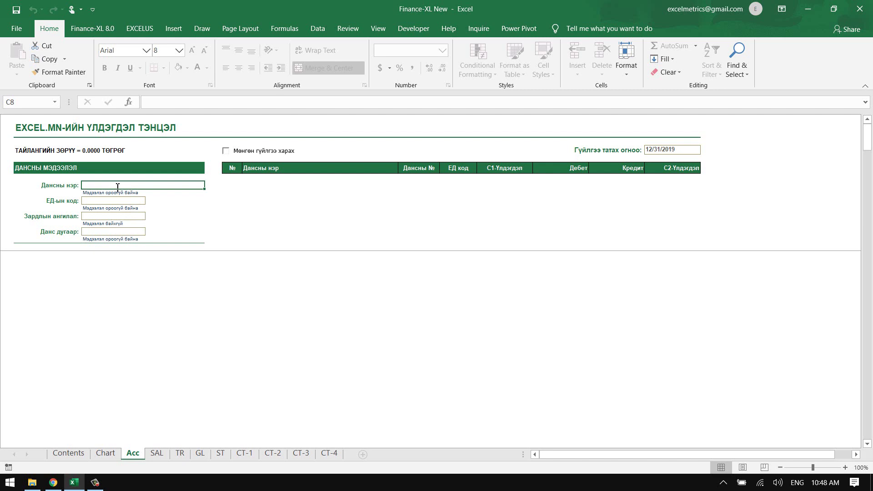
- Enter ТӨГРӨГИЙН КАСС as the account name on the Acc form
text(M)
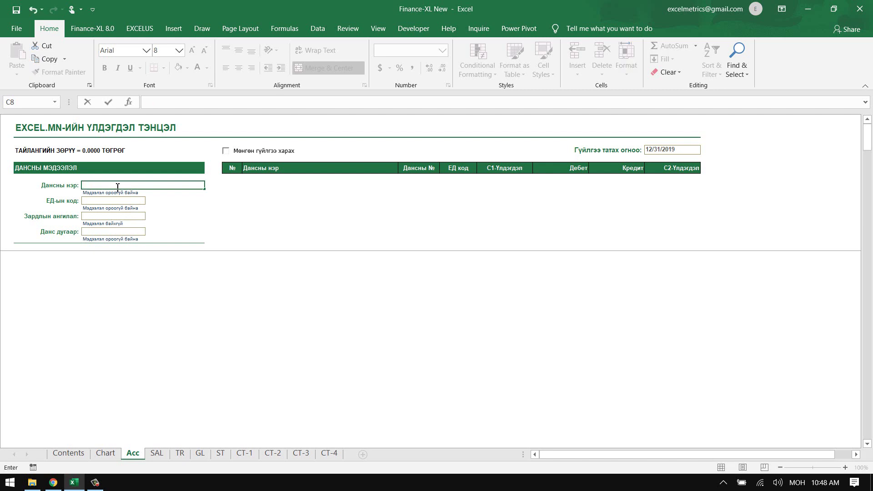
text(ТӨГРӨГИЙН КАСС)
key(Return)
click(114, 181)
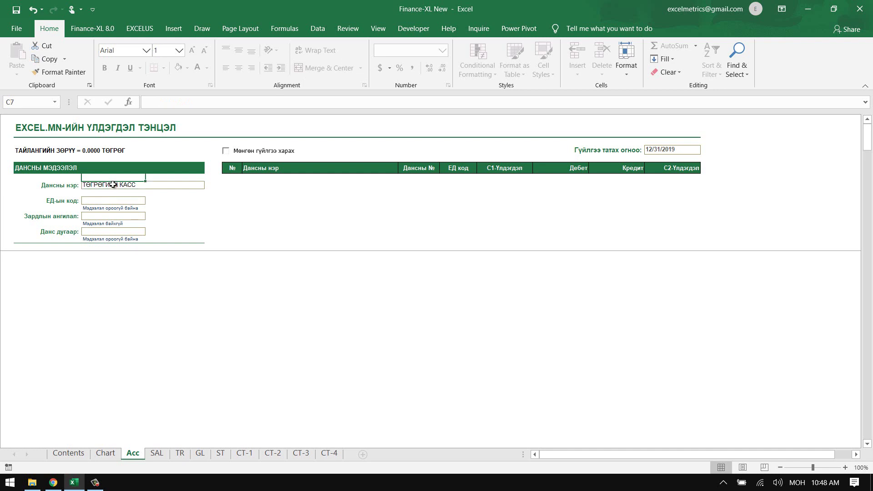
click(112, 184)
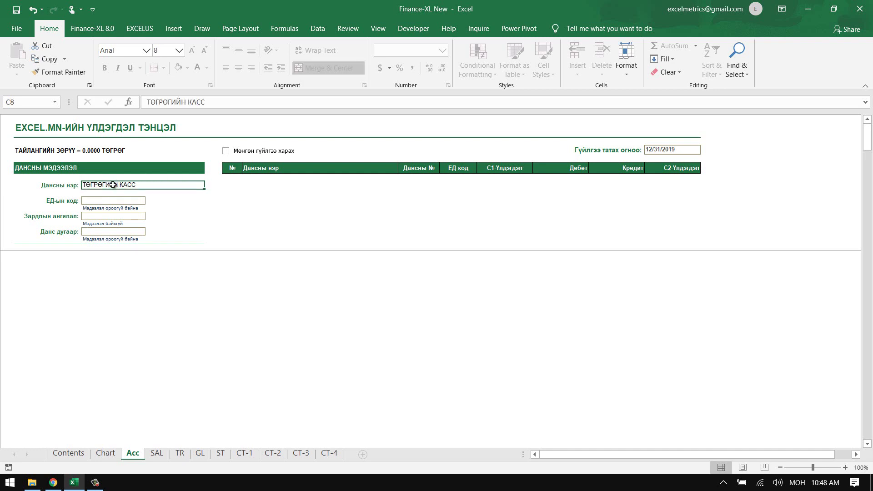
- Look up cash code 1000 on the Chart sheet and enter it as the ЕД code
click(89, 201)
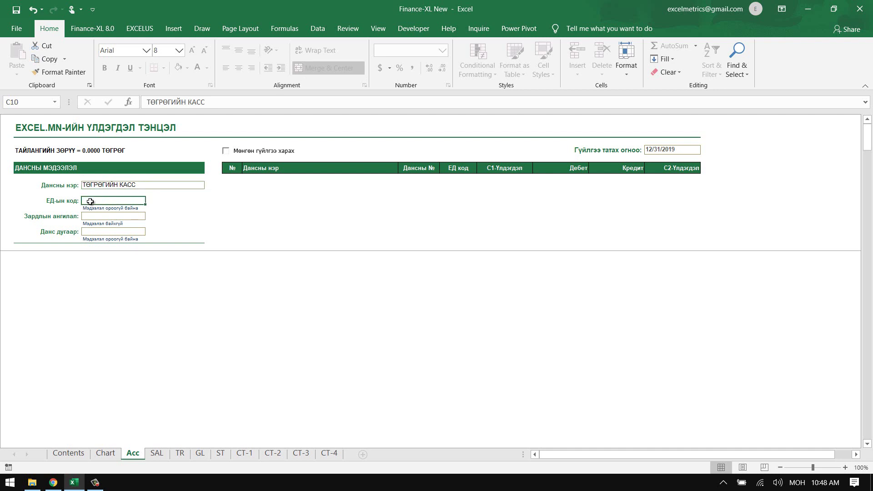
click(104, 453)
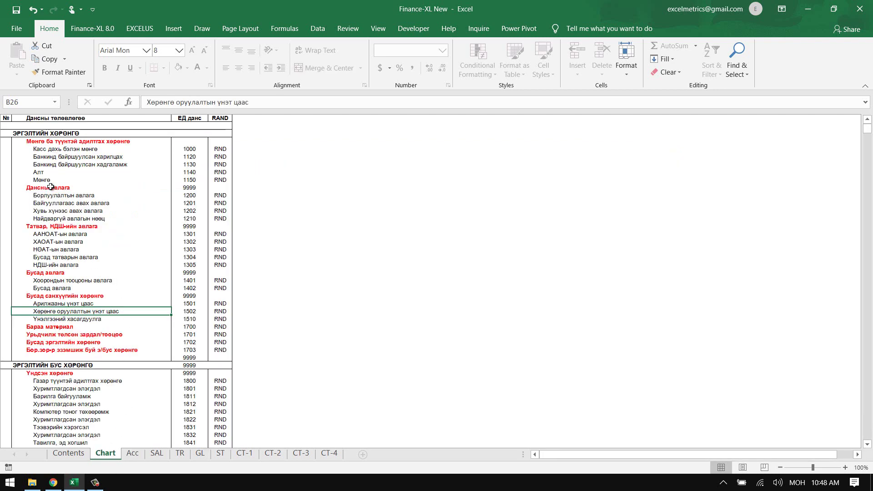
drag(43, 149, 193, 149)
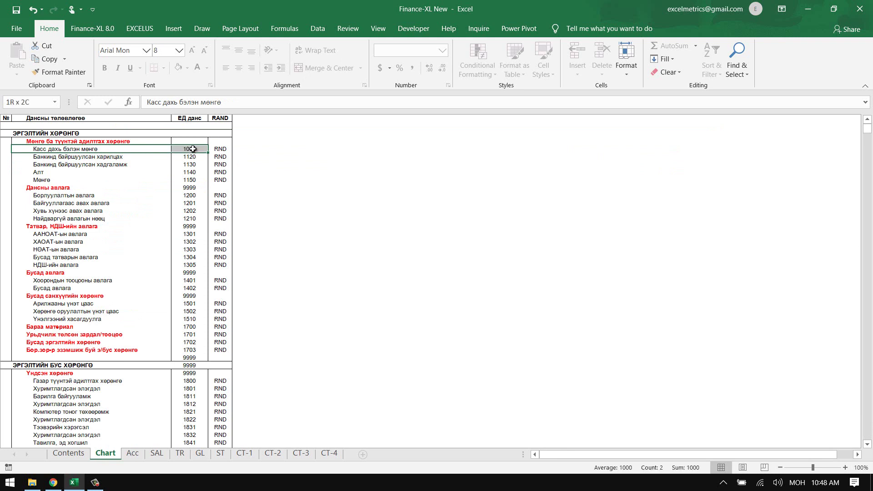
click(193, 148)
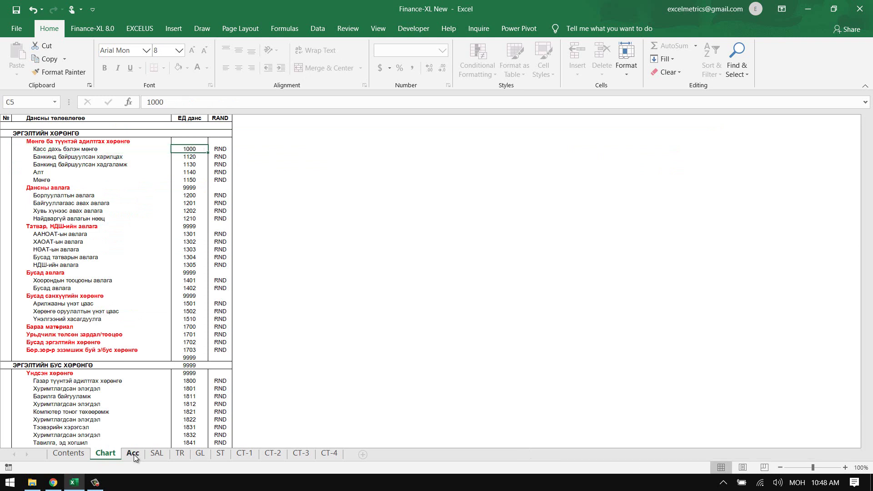
click(133, 453)
text(1000)
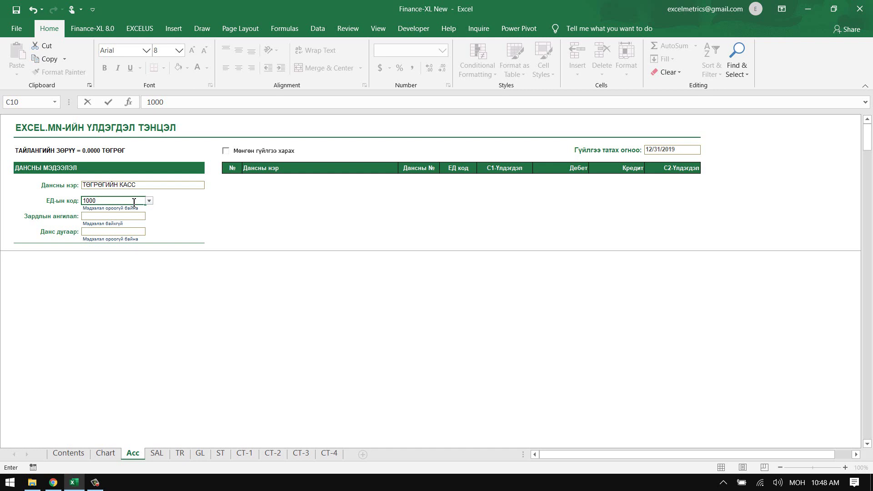
key(Return)
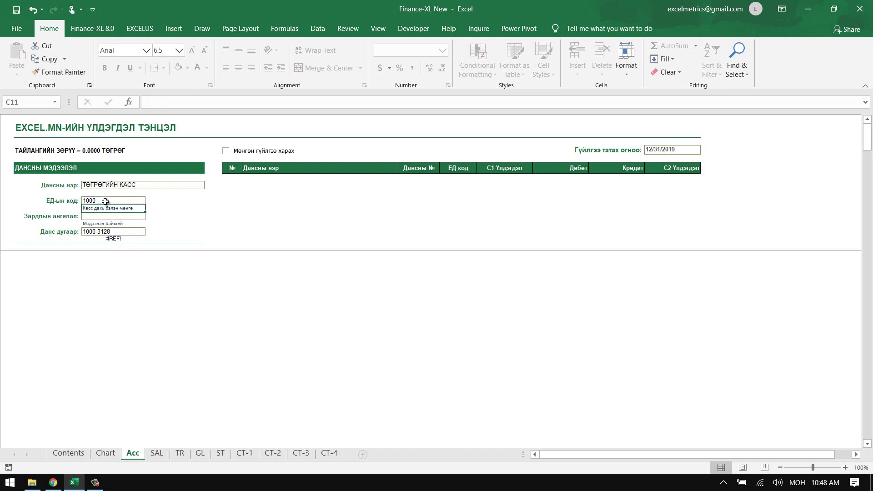
- Check the generated account number 1000-3128 and the fields around it
click(98, 233)
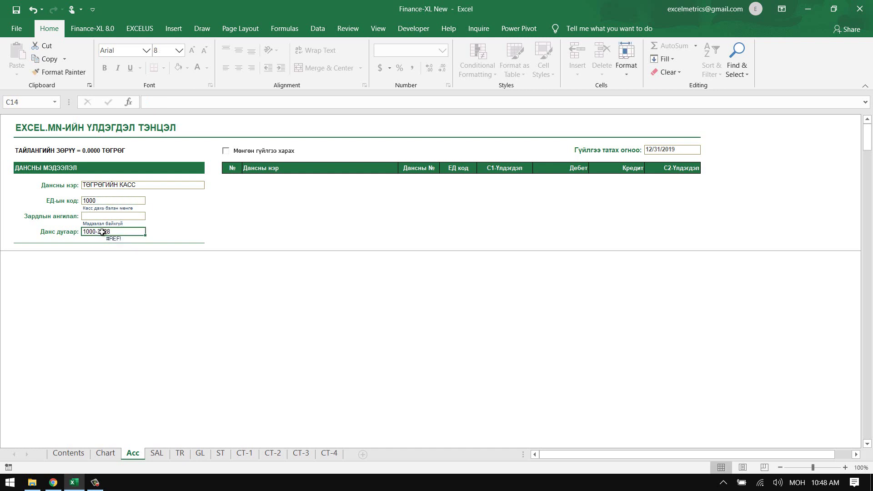
click(98, 216)
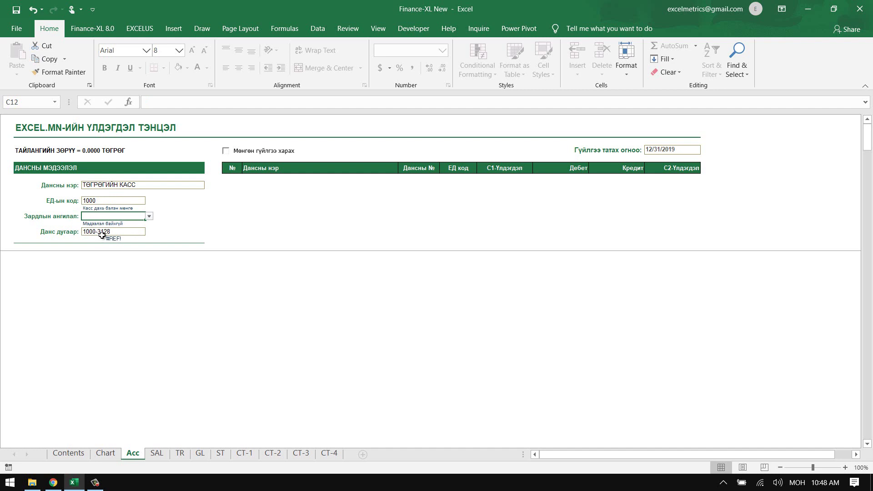
click(86, 232)
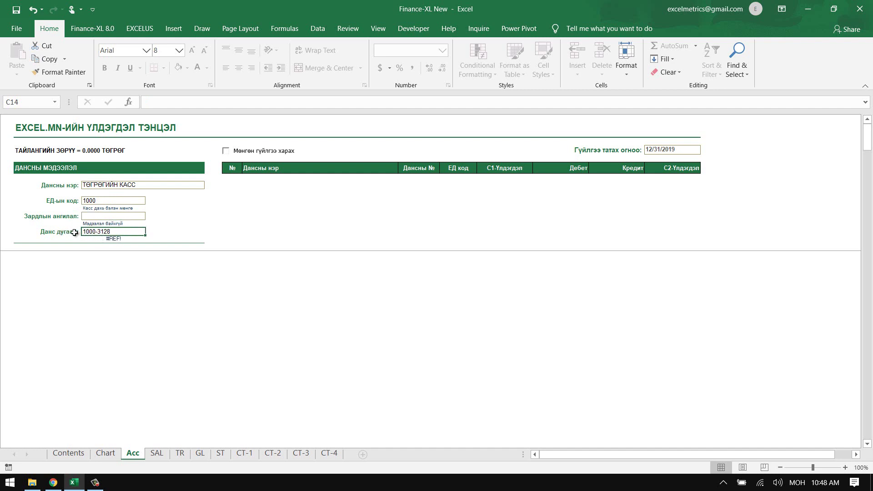
click(103, 239)
- Install the Finance-XL add-in after an Invalid Version error blocks approval
click(89, 28)
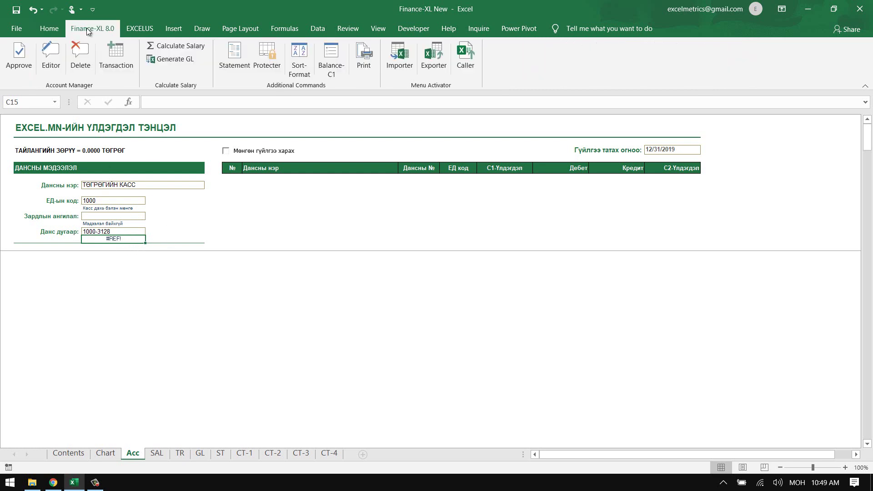
click(18, 64)
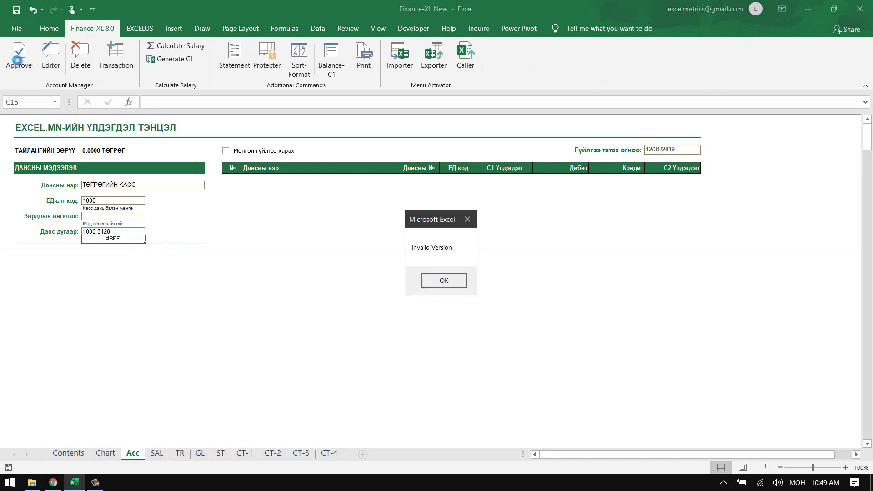
drag(432, 220, 299, 186)
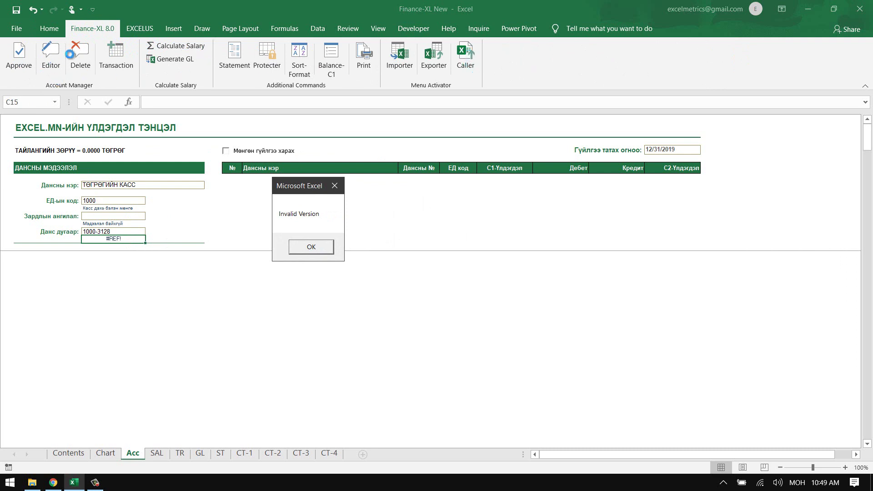
click(318, 249)
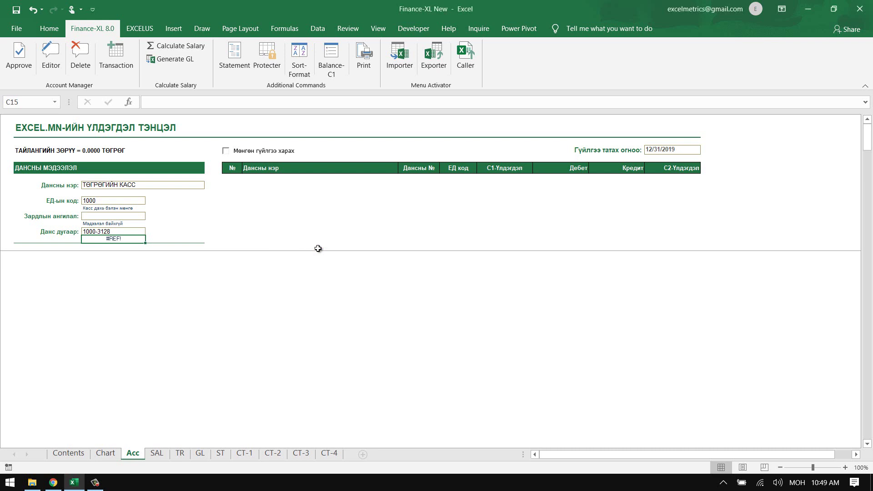
click(462, 56)
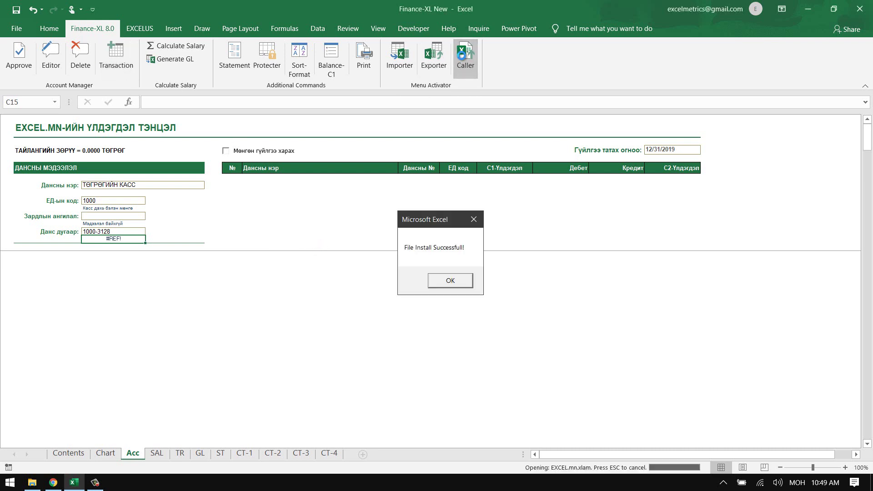
click(444, 283)
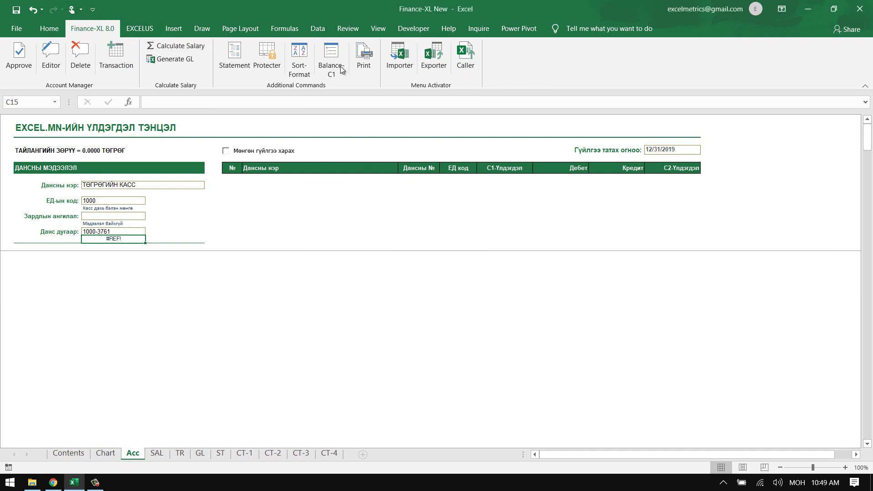
- Approve ТӨГРӨГИЙН КАСС, code 1000, into row 1 of the account table
click(23, 51)
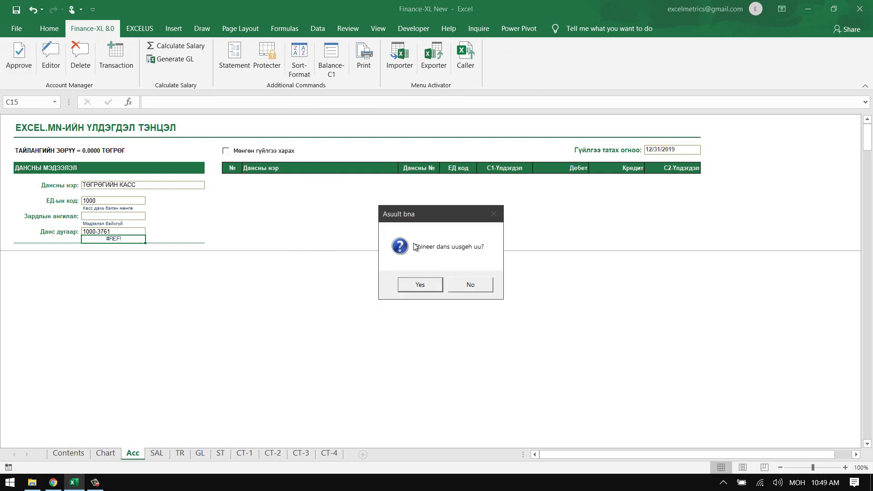
click(420, 286)
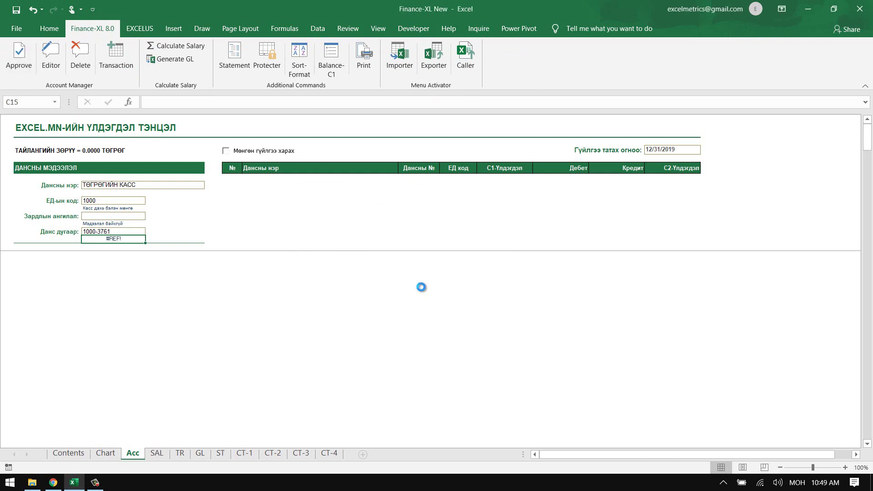
click(445, 279)
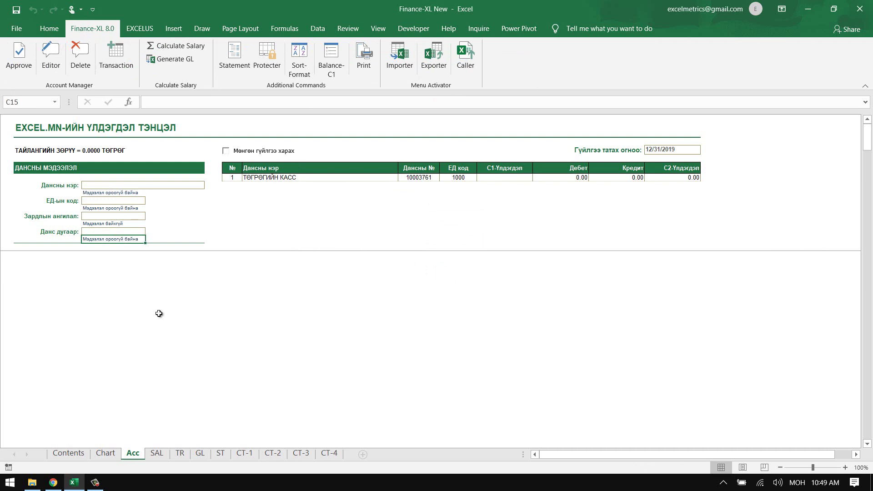
click(115, 185)
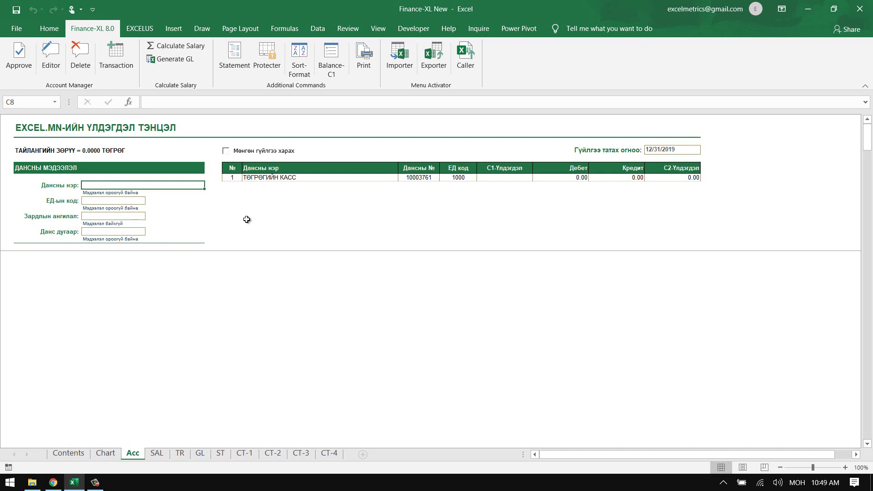
- Enter ХААНБАНК ХАРИЛЦАХ as the account name and look up its code 1120 in the chart
text(ХААНБАН)
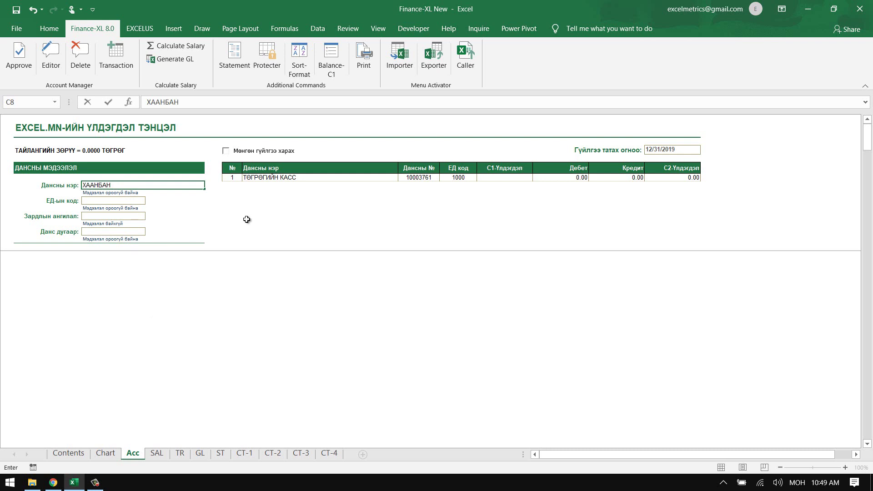
text(К ХАРИЛЦАХ)
key(Return)
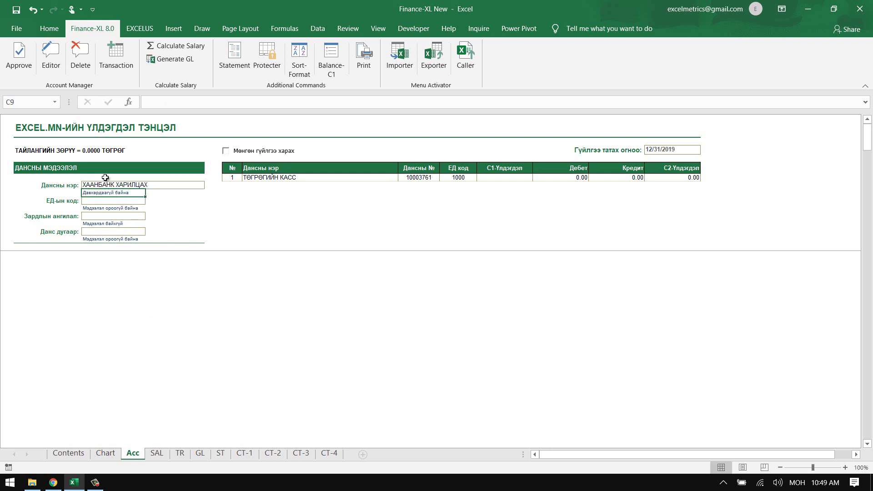
click(105, 453)
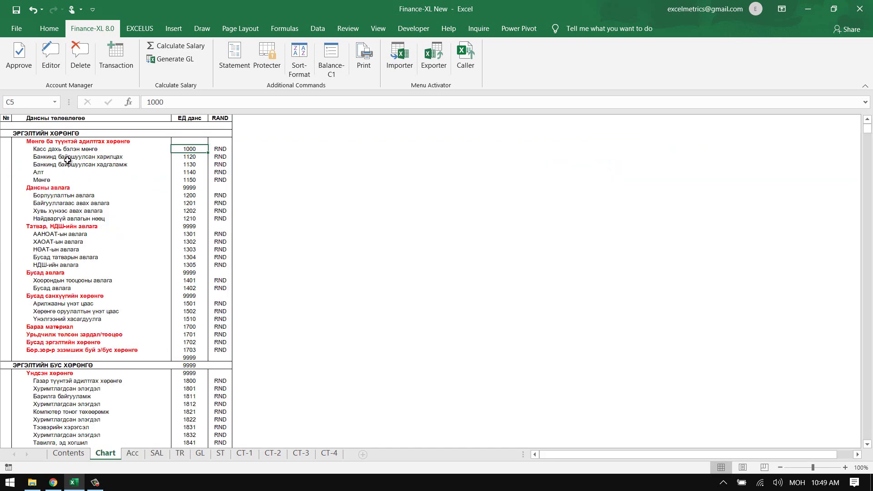
click(67, 159)
click(194, 158)
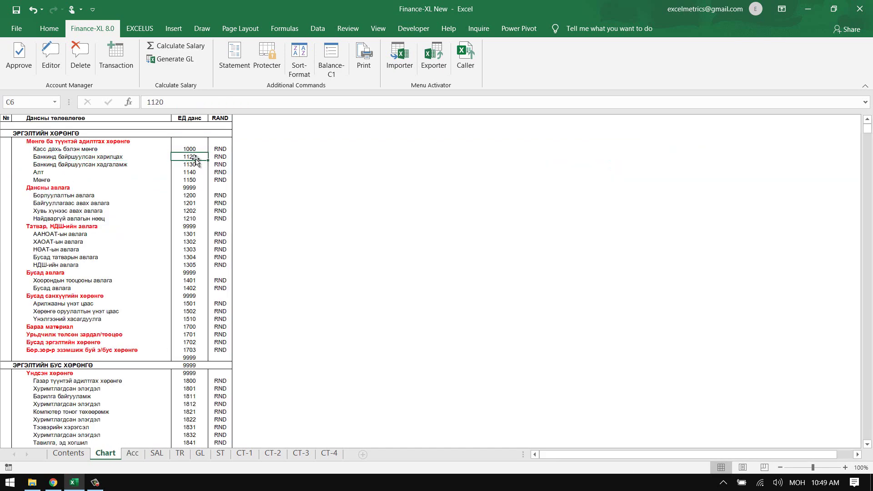
click(132, 453)
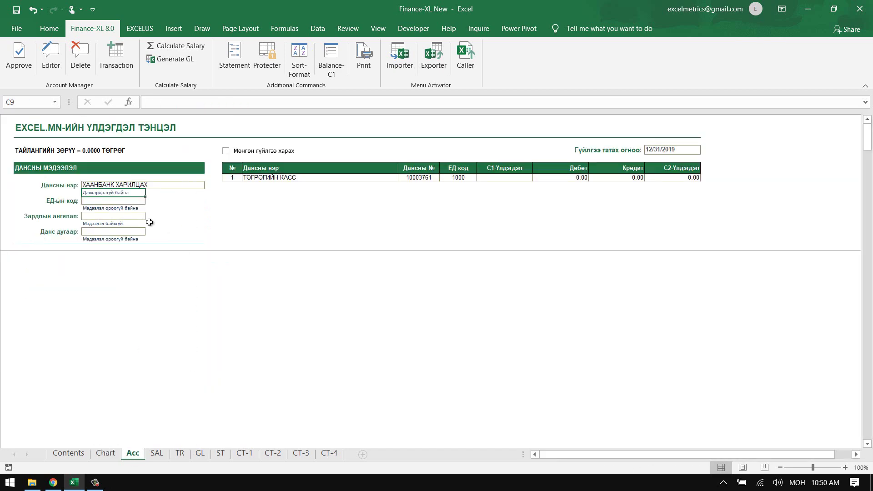
- Enter code 1120, verify account number 1120-1286, and approve the new account
click(130, 203)
text(11)
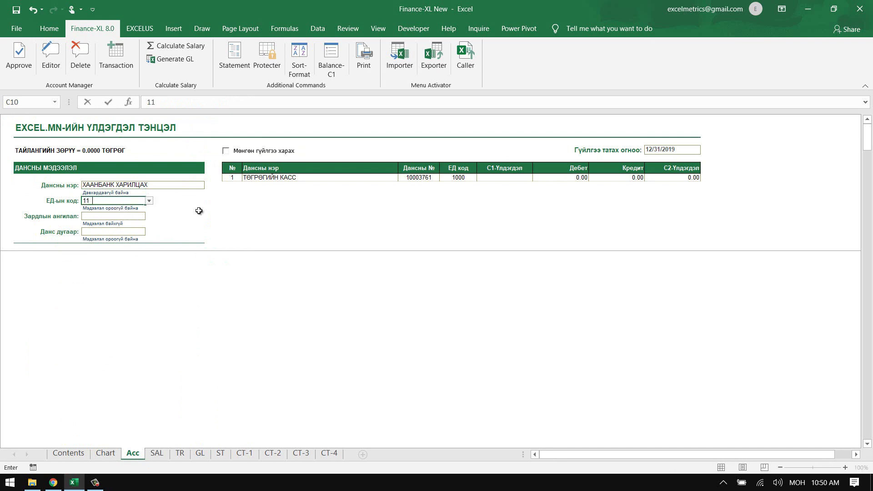
text(20)
key(Return)
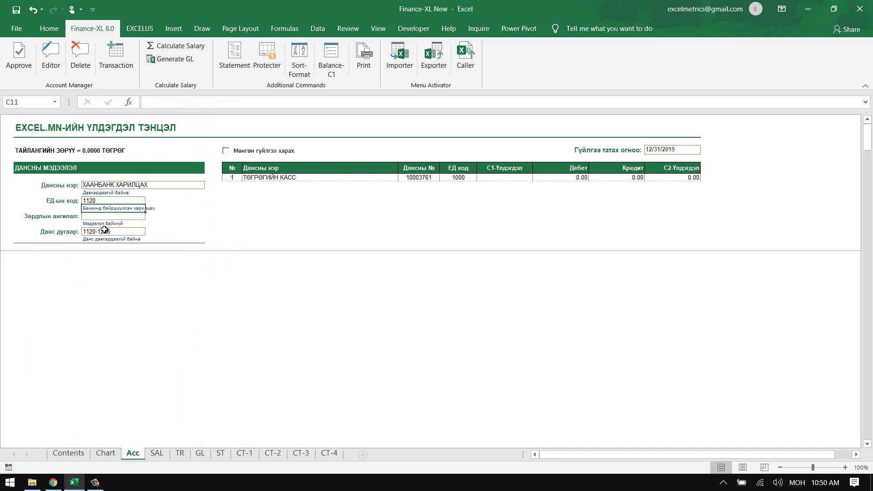
click(116, 232)
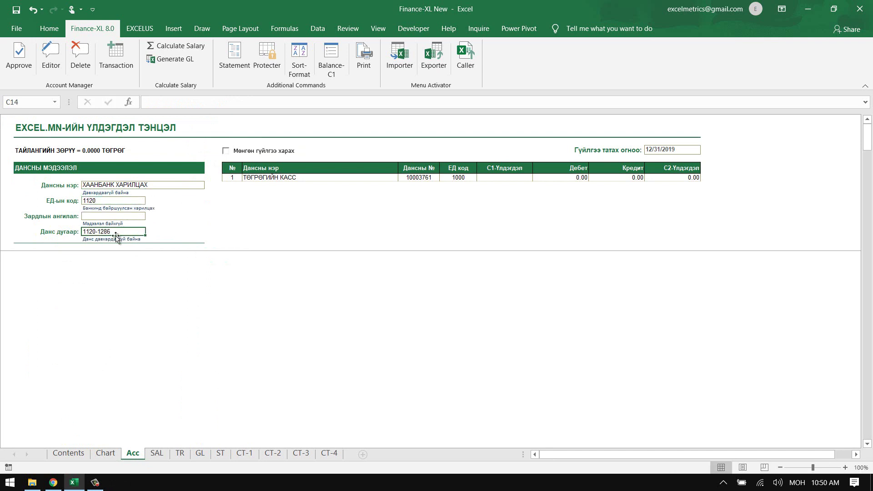
click(100, 188)
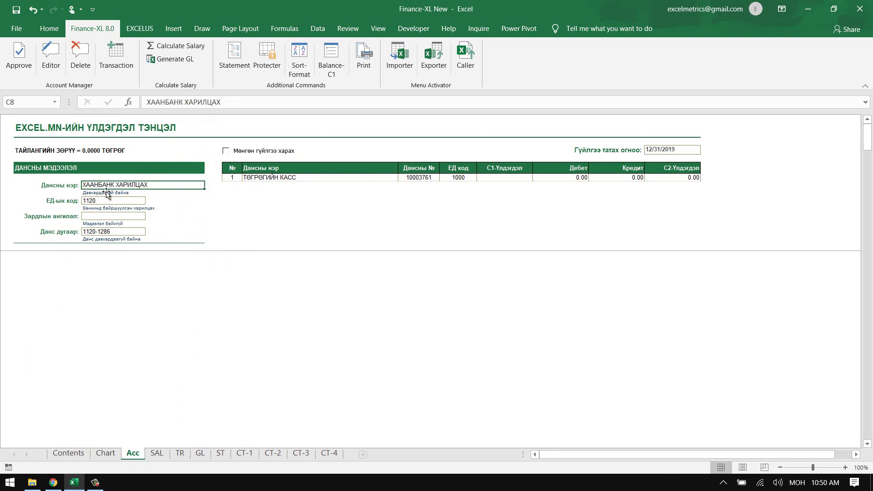
click(100, 240)
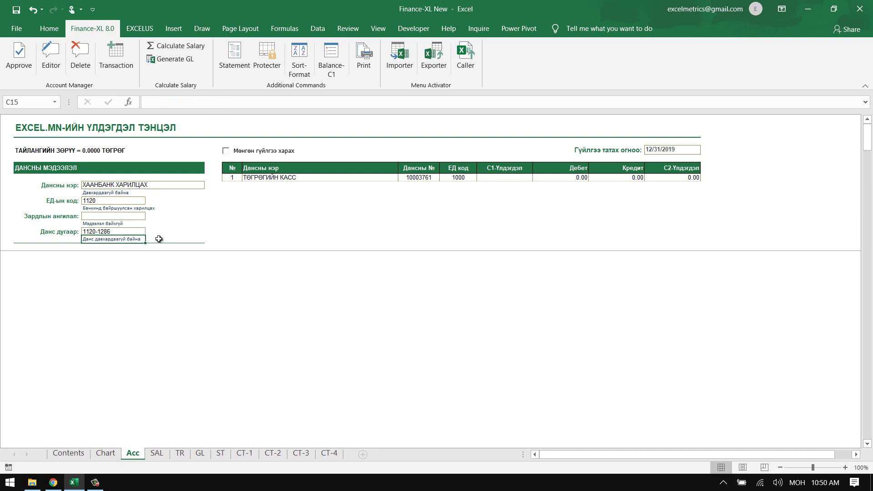
click(19, 55)
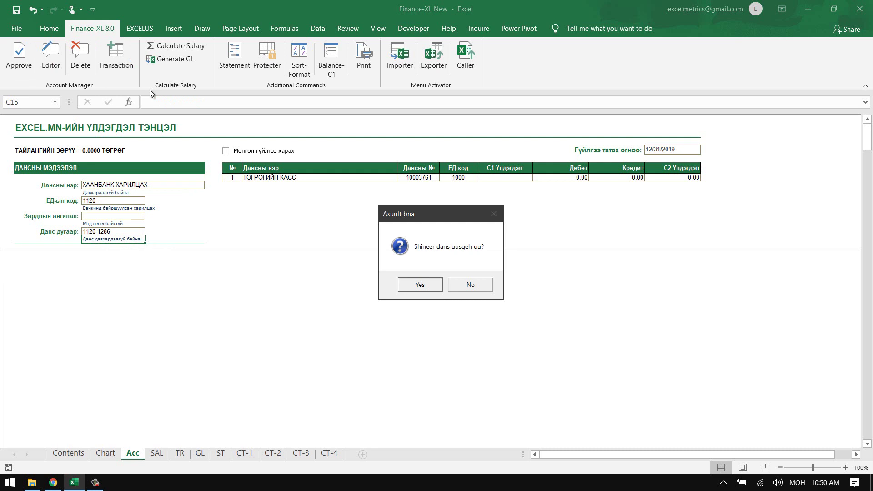
click(422, 285)
- Re-enter ХААНБАНК ХАРИЛЦАХ with code 1120 chosen from the ЕД code dropdown
click(459, 283)
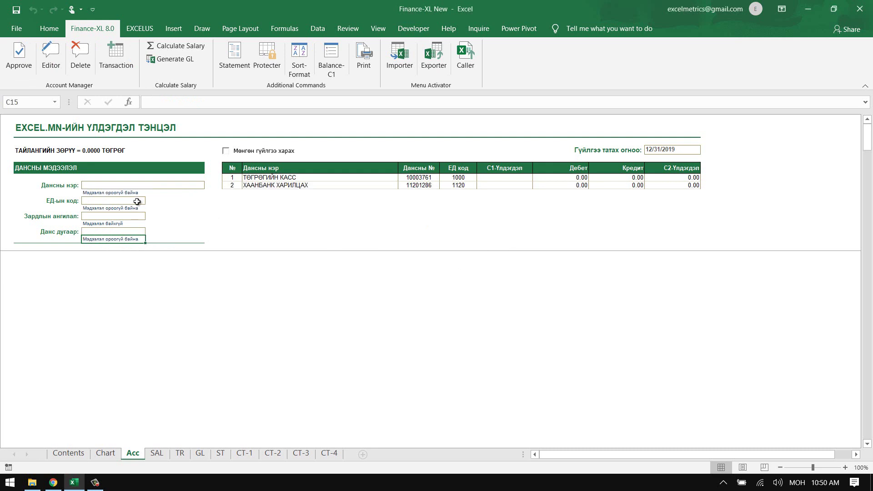
click(123, 186)
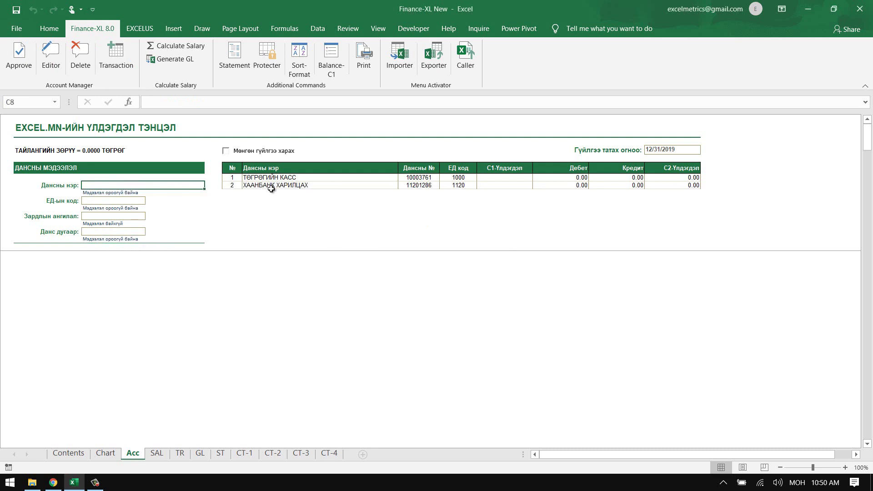
text(ХААН)
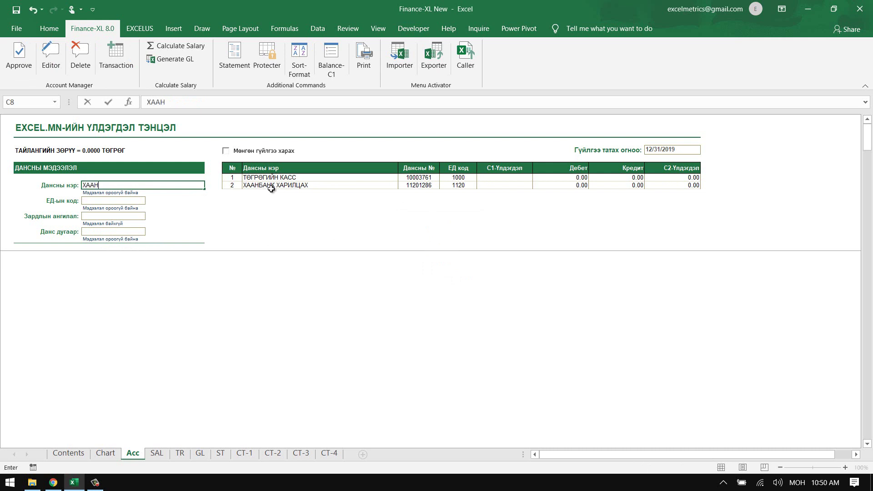
text(БАНК ХАРИЛЦАХ)
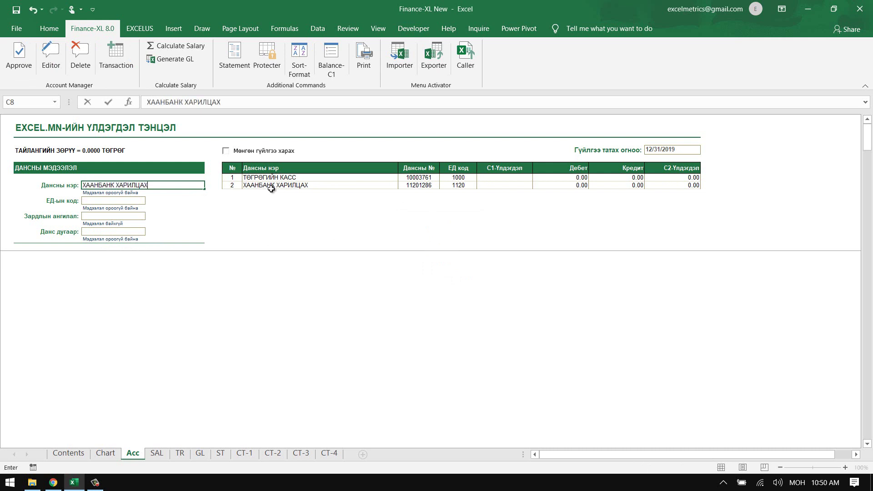
key(Return)
click(114, 205)
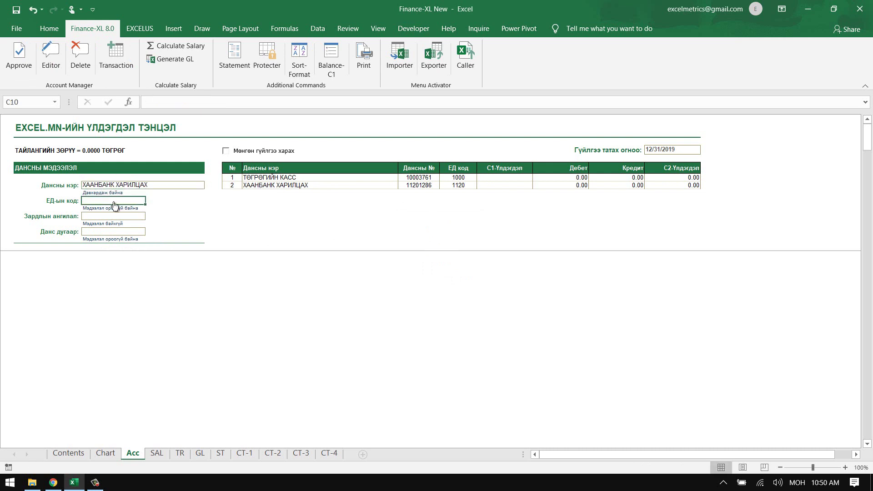
click(149, 201)
click(111, 216)
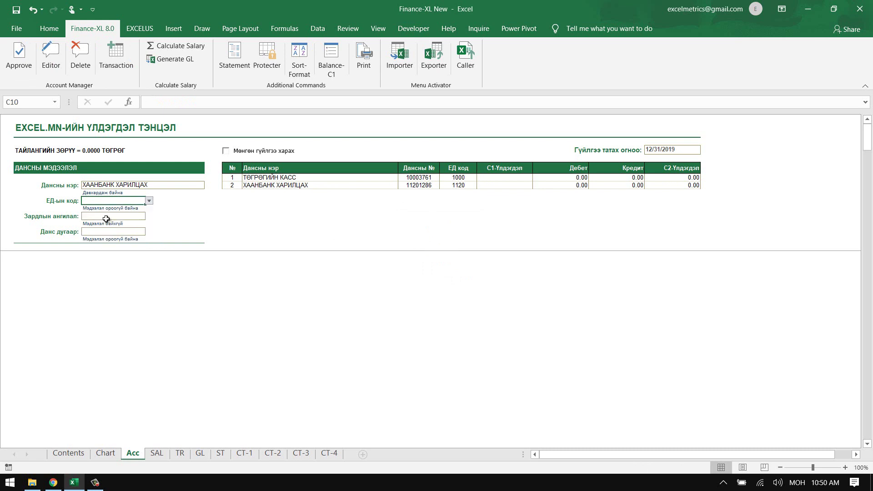
click(177, 216)
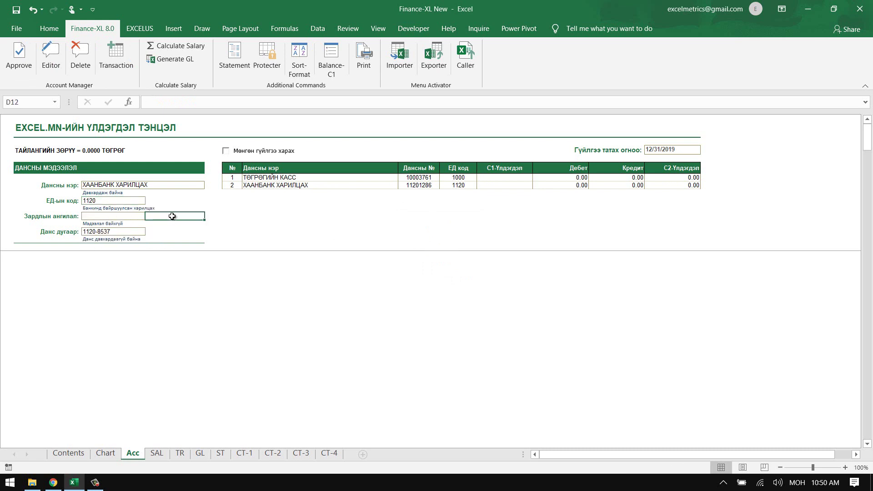
click(101, 193)
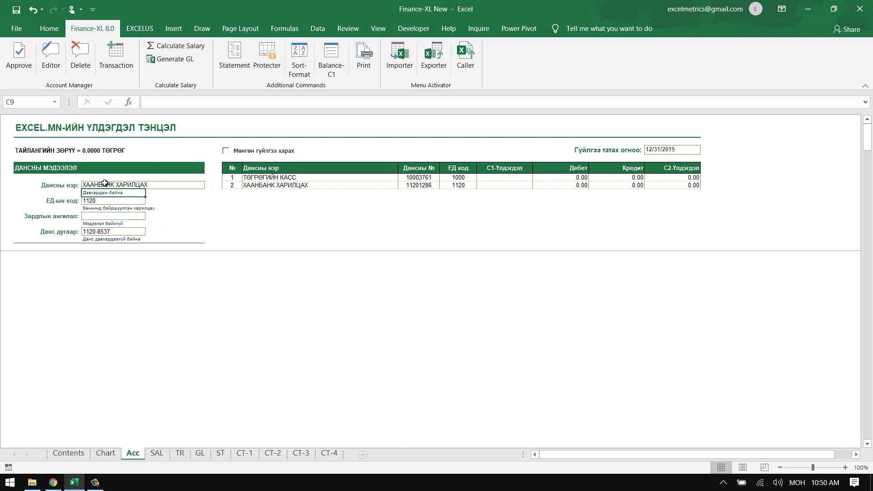
- Review the table's account names and approve, triggering a duplicate-name warning
click(271, 178)
drag(271, 185, 271, 244)
click(283, 228)
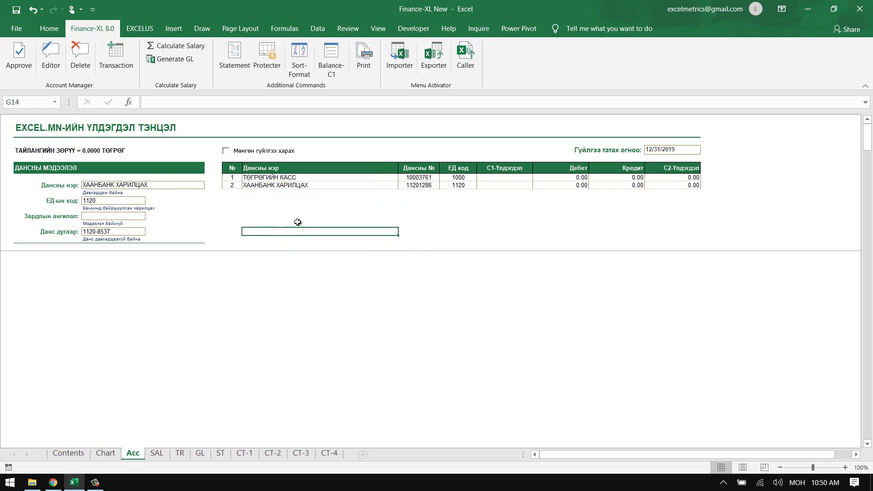
click(25, 56)
drag(412, 214, 282, 226)
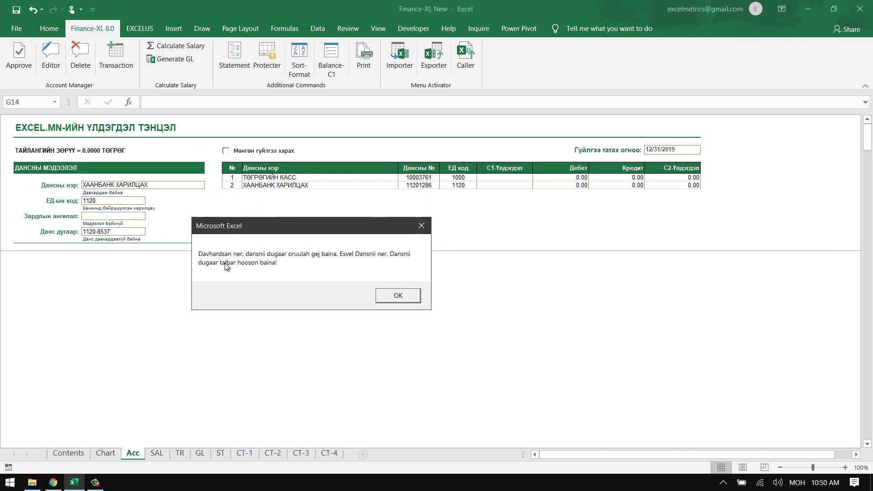
- Dismiss the duplicate warning and change the account name to ГОЛОМБАНК ХАРИЛЦАХ
key(Return)
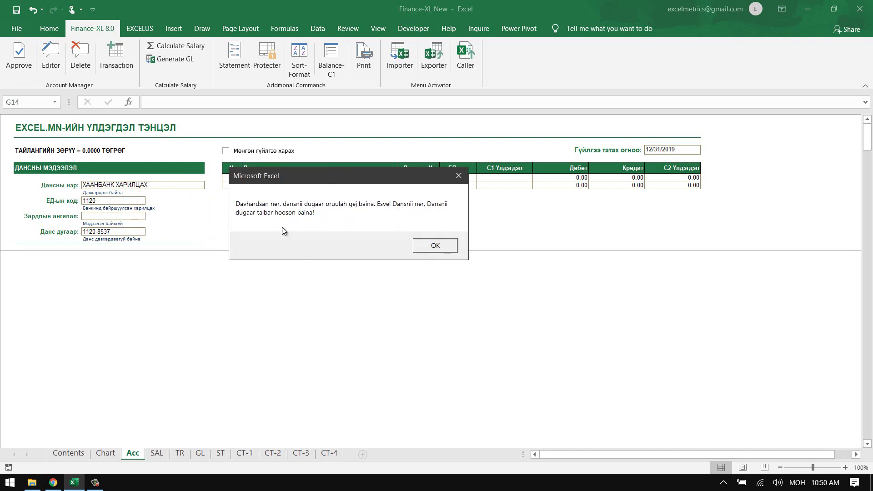
click(427, 246)
click(142, 185)
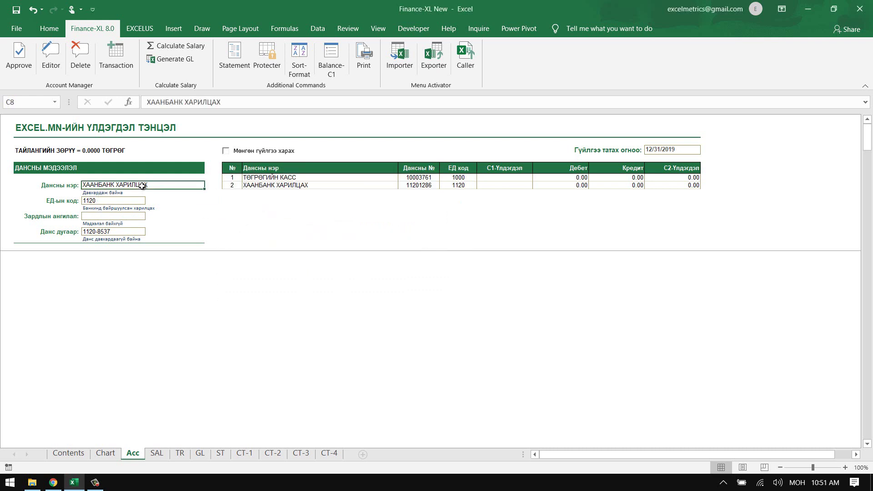
key(F2)
double_click(99, 184)
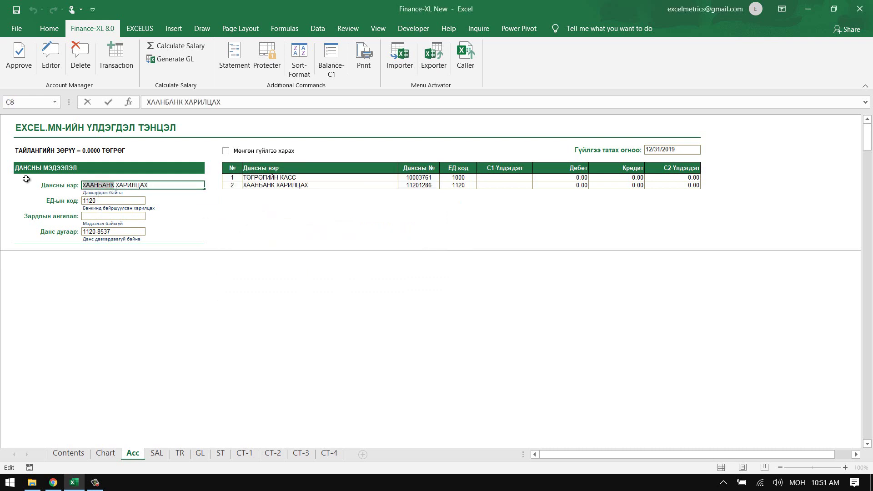
text(ГОЛОМБАНК)
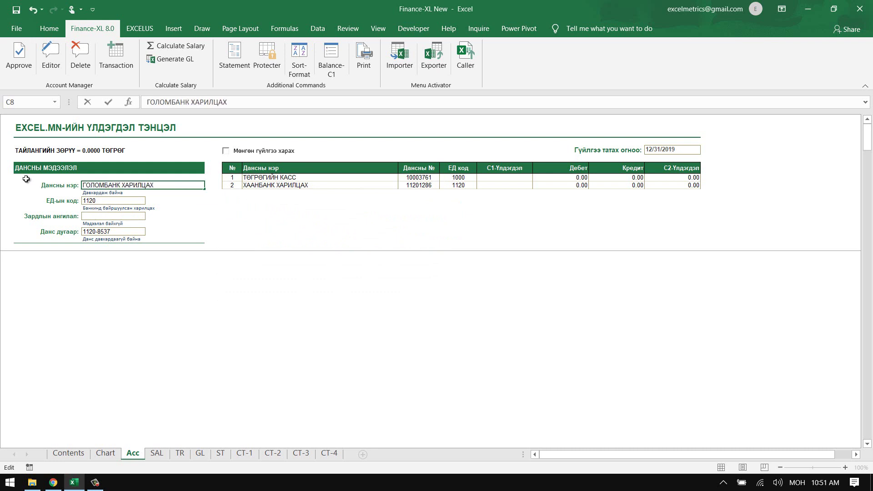
key(Return)
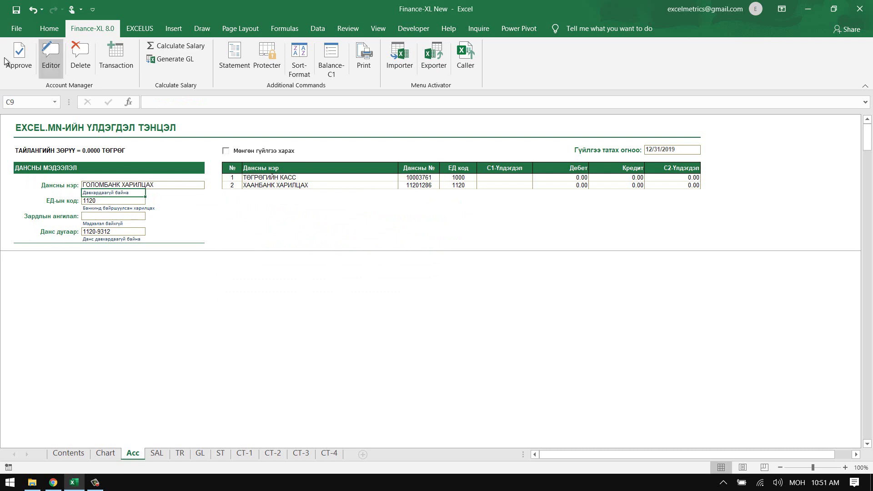
- Approve ГОЛОМБАНК ХАРИЛЦАХ, code 1120, into row 3 of the account table
click(17, 58)
click(416, 284)
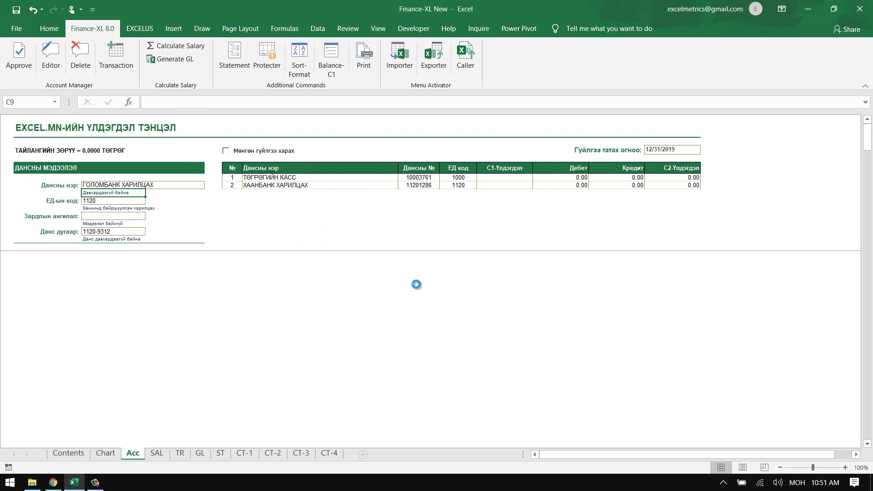
click(450, 281)
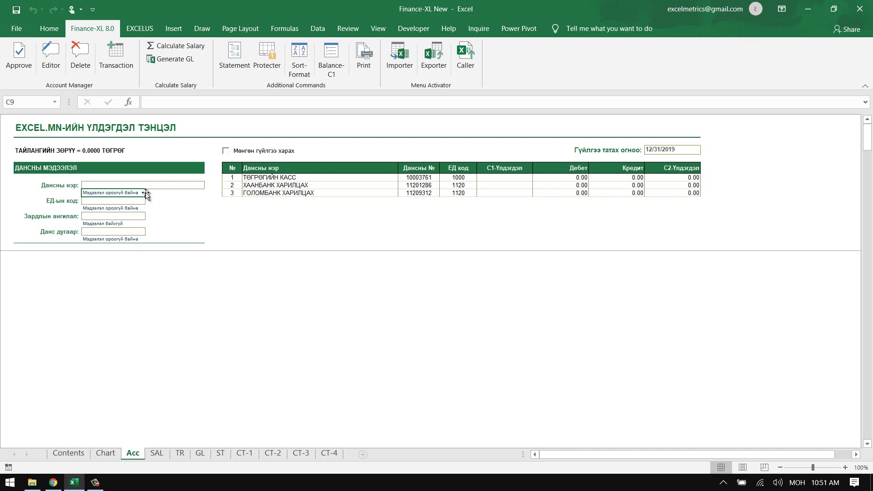
click(269, 211)
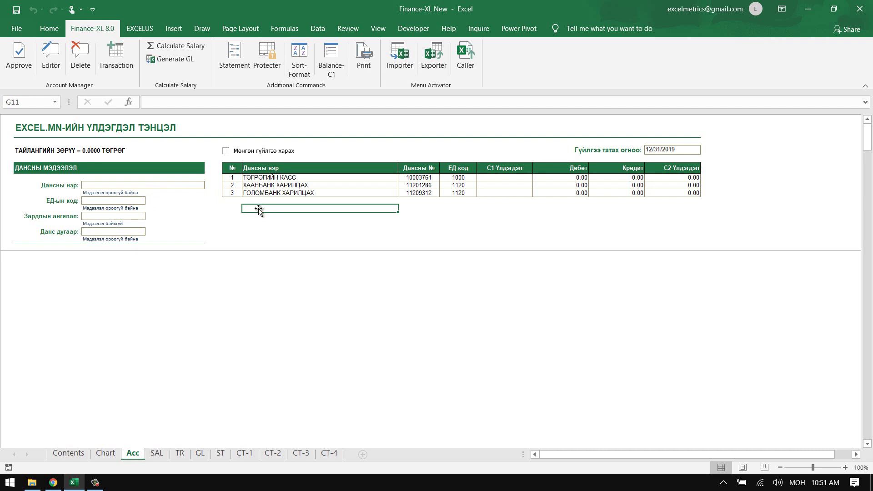
- Enter ААА КОМПАНИ АВЛАГЫН ДАНС and look up receivable code 1201 on the Chart sheet
click(127, 184)
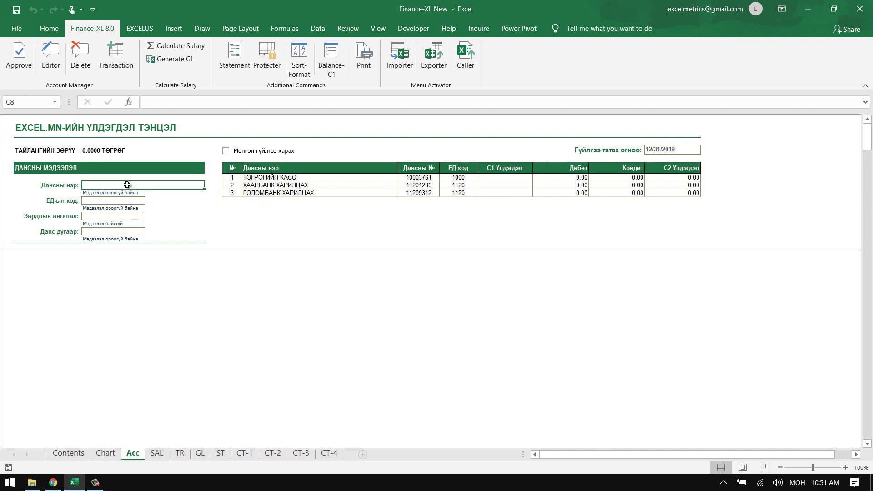
text(A)
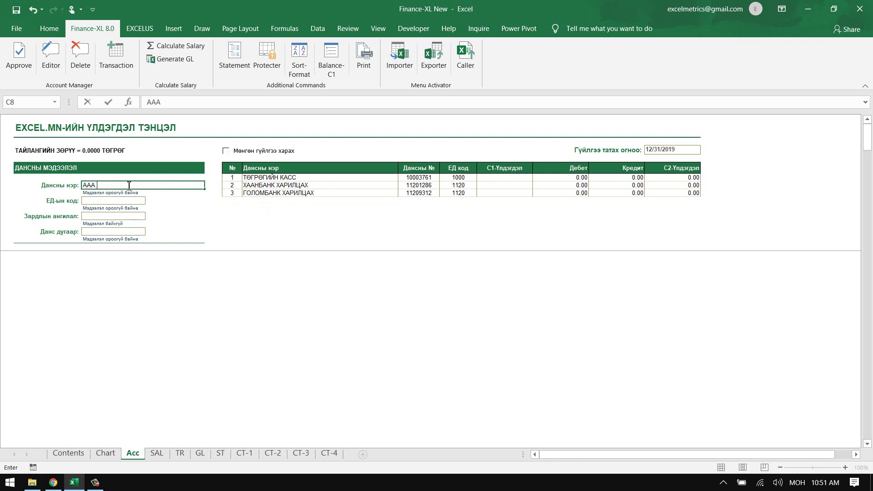
text(АА КОМПАНИ АВЛАГЫН)
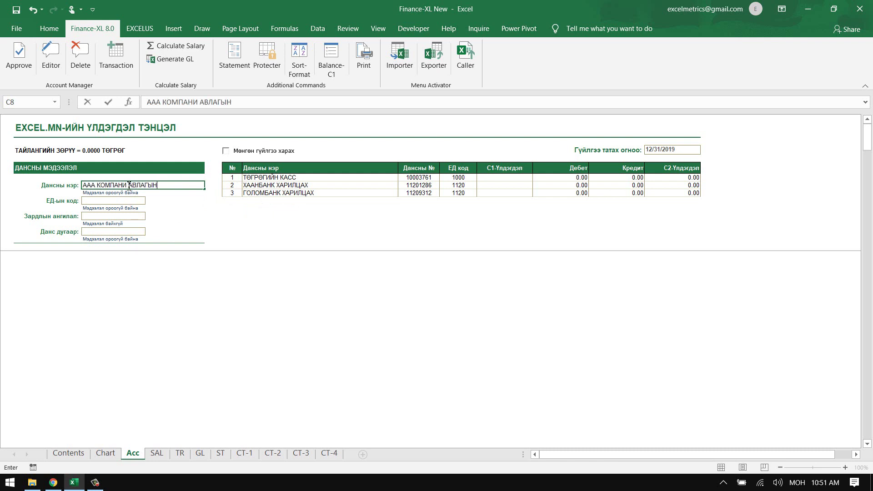
text( ДАНС)
key(Return)
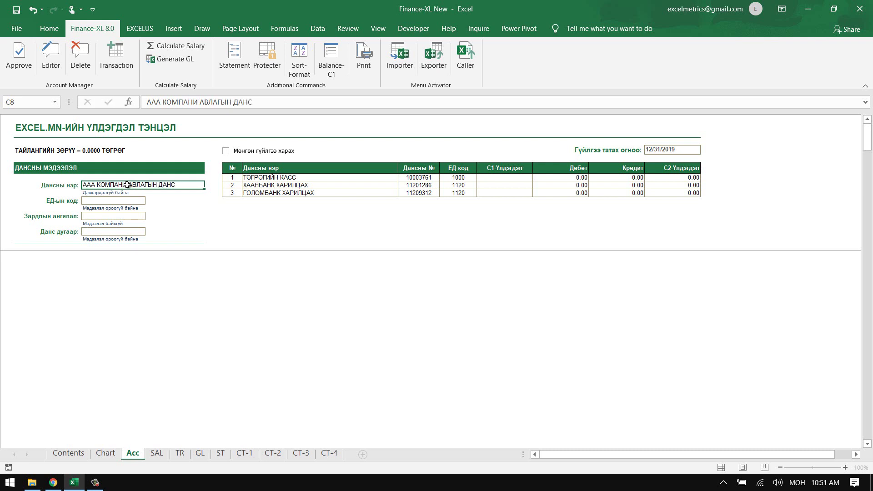
click(105, 453)
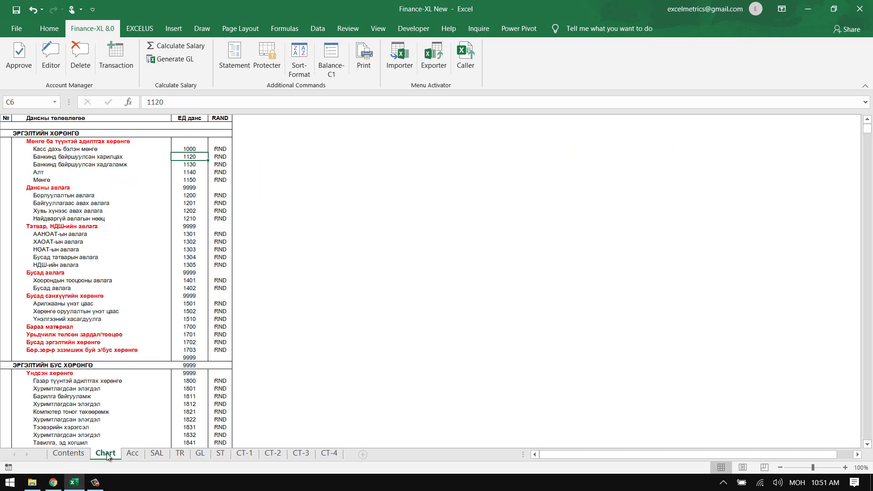
drag(64, 203, 180, 203)
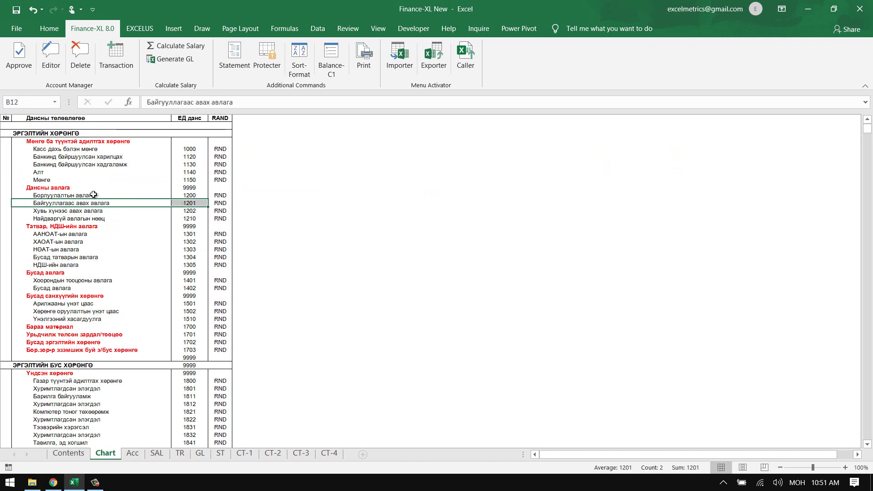
click(184, 195)
drag(113, 203, 179, 206)
click(180, 205)
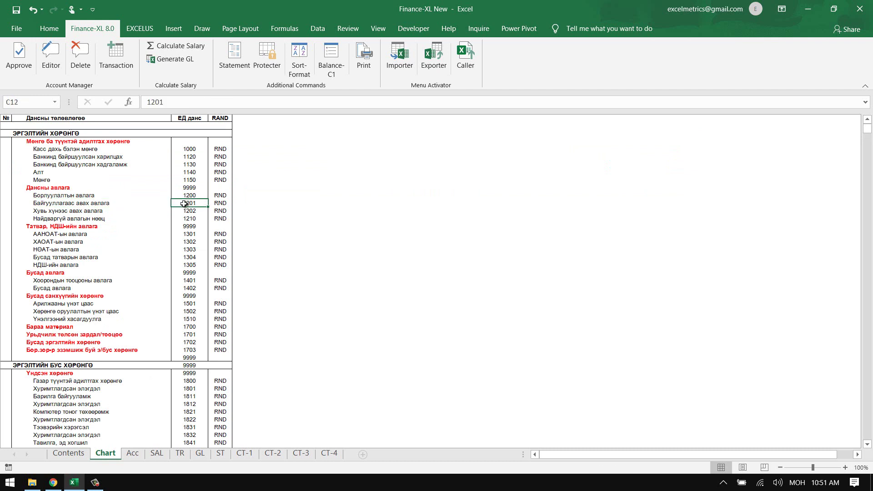
- Pick ЕД code 1201 from the list and approve the account into row 4
click(133, 454)
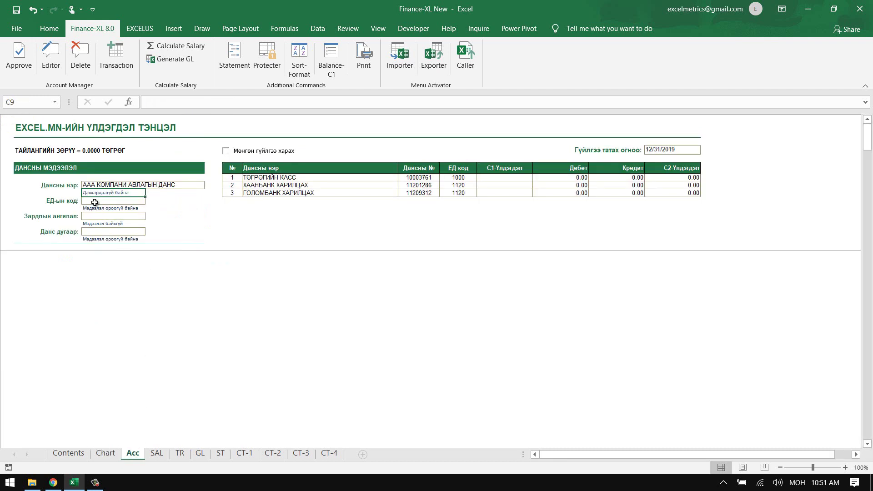
click(96, 200)
click(149, 200)
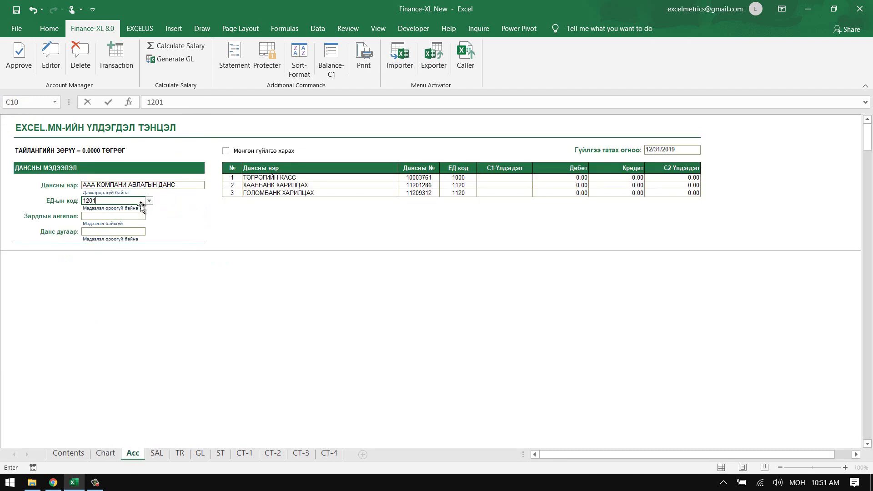
click(138, 208)
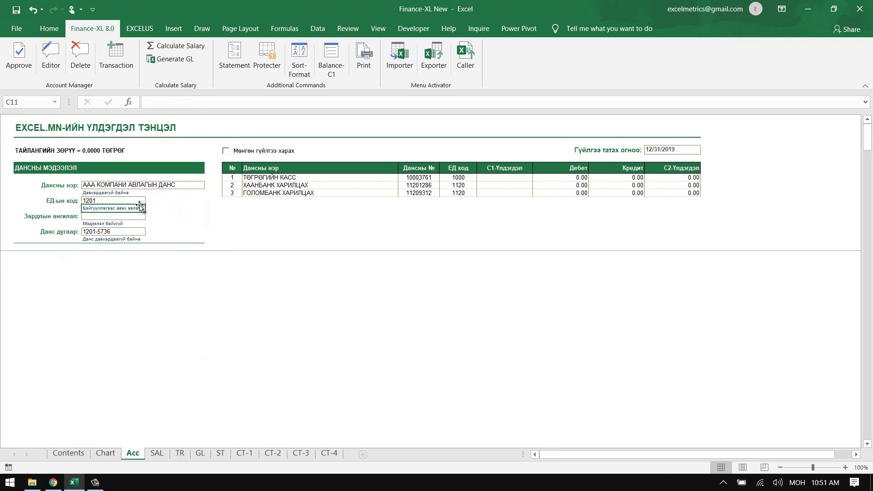
click(19, 58)
click(417, 286)
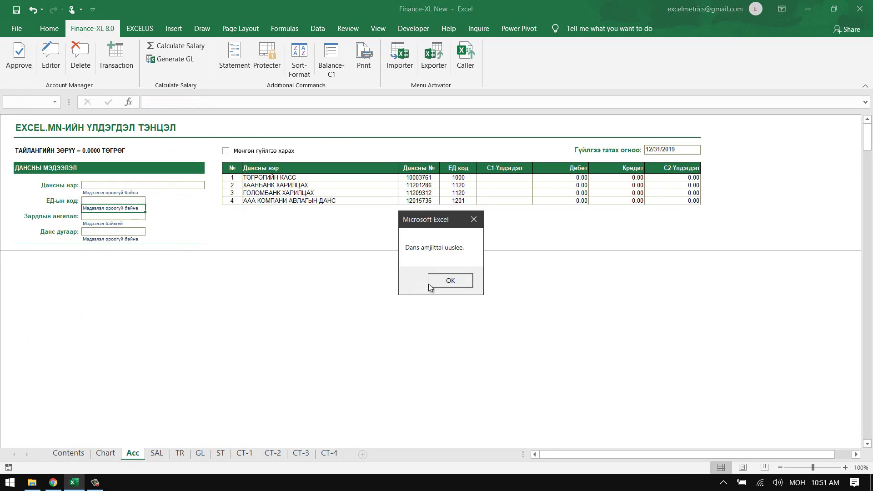
key(Return)
click(112, 185)
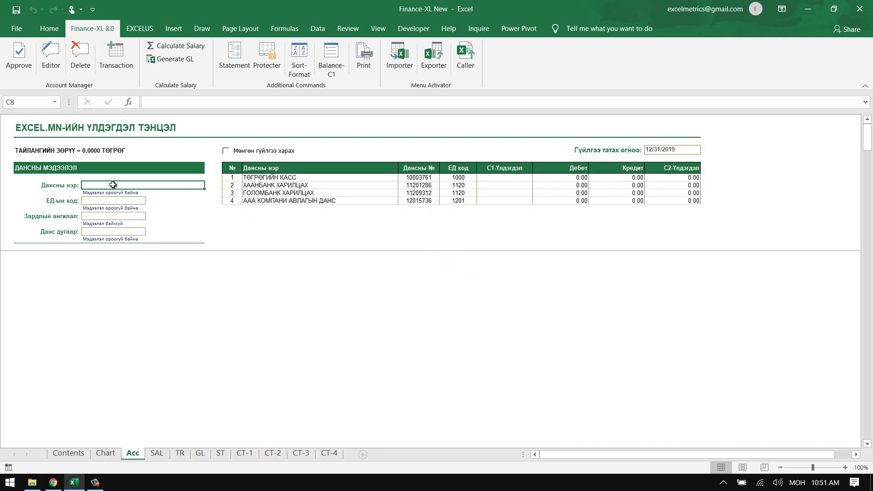
- Enter БББ КОМПАНИ АВЛАГЫН ДАНС with code 1201 and approve it as row 5
text(БББ)
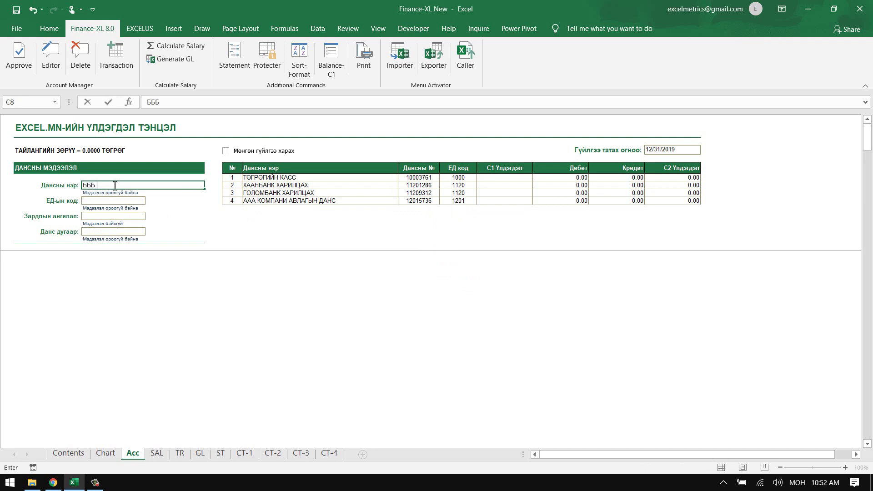
text( КОМПАНИ АВЛАГЫН ДА)
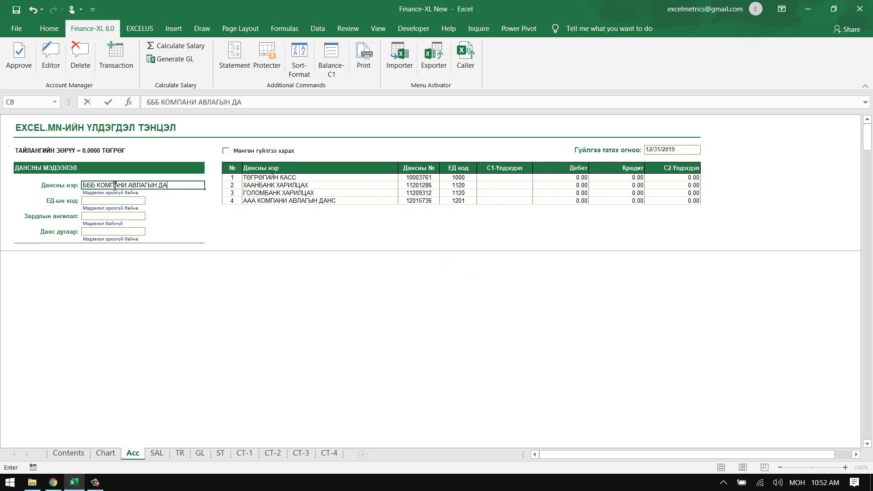
text(НС)
key(Return)
text(1201)
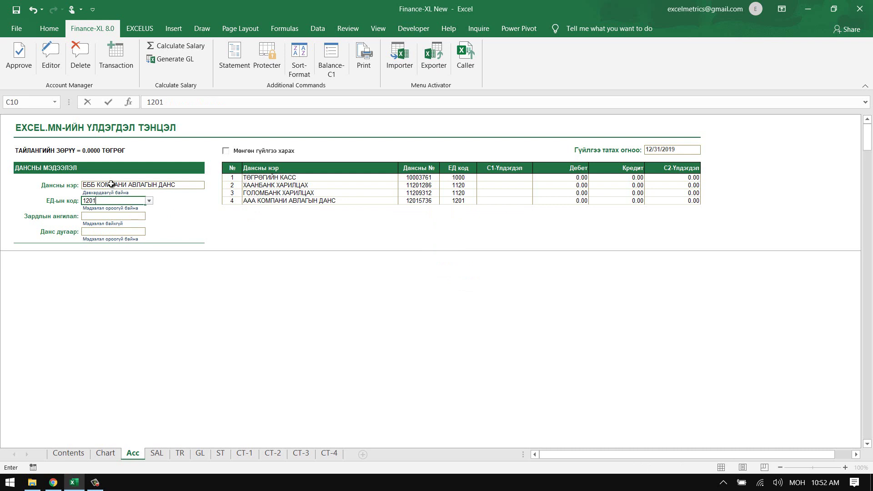
key(Return)
click(22, 66)
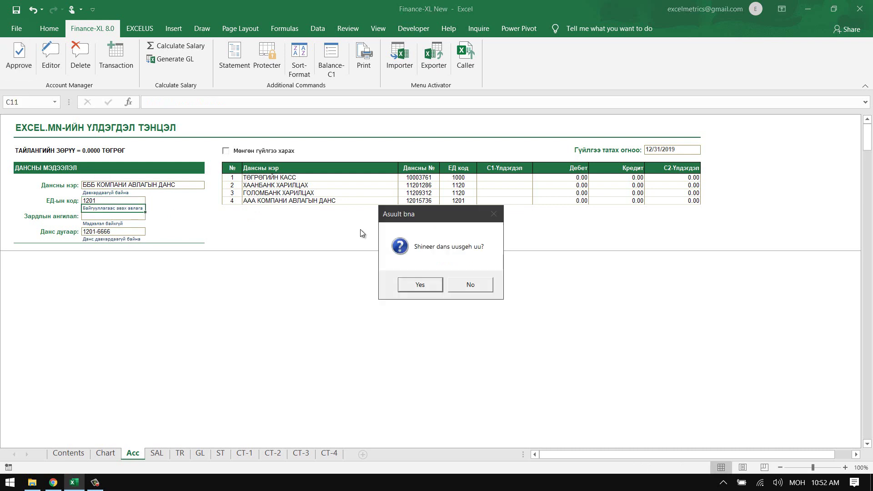
click(420, 287)
click(450, 280)
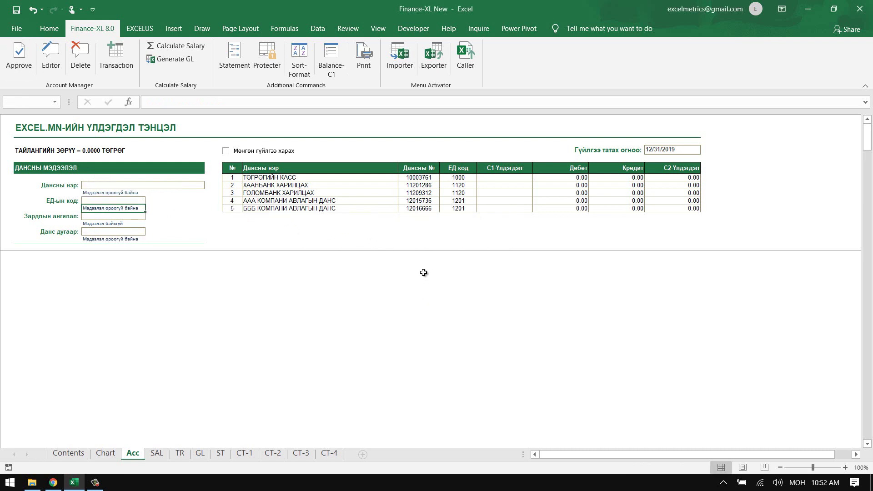
click(123, 186)
- Enter ААА КОМПАНИ ӨГЛӨГИЙН ДАНС and find payable code 2102 on the Chart sheet
text(АА)
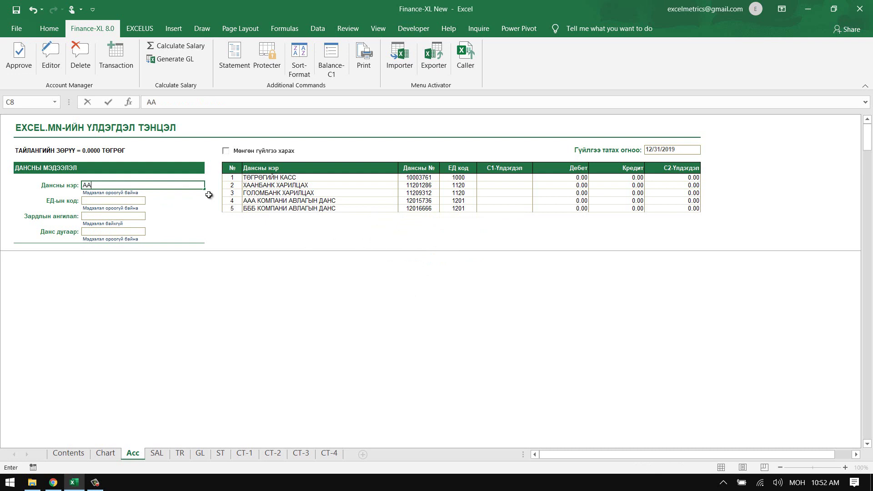
text(А КОМПАНИ ӨГЛӨГИЙН ДАНС)
key(Return)
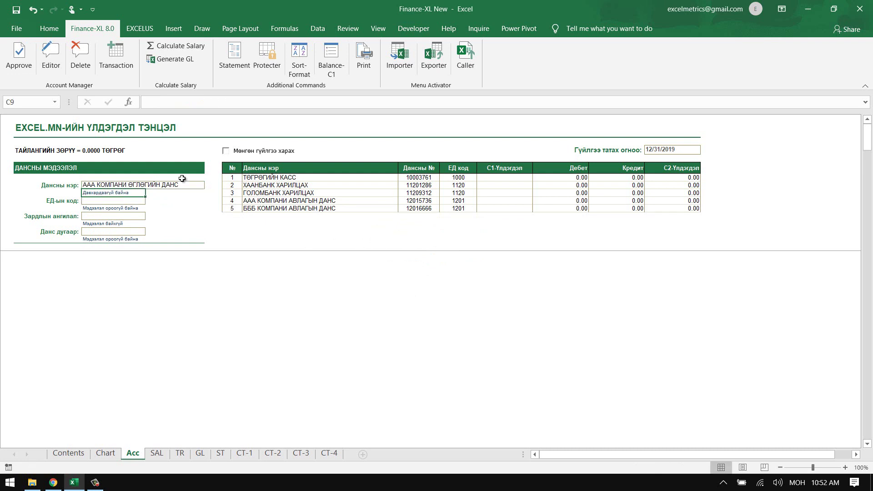
click(105, 452)
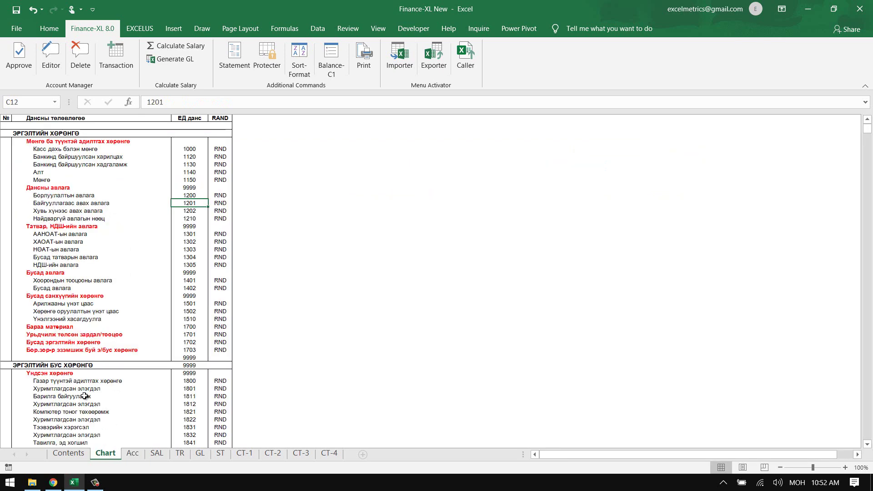
scroll(85, 396, down, 10)
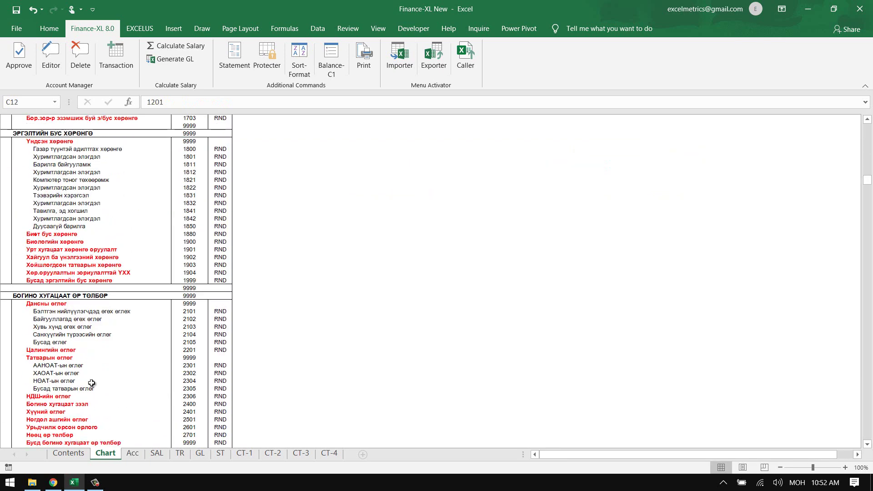
drag(50, 319, 184, 321)
- Enter ЕД code 2102 and approve the account as row 6
click(133, 452)
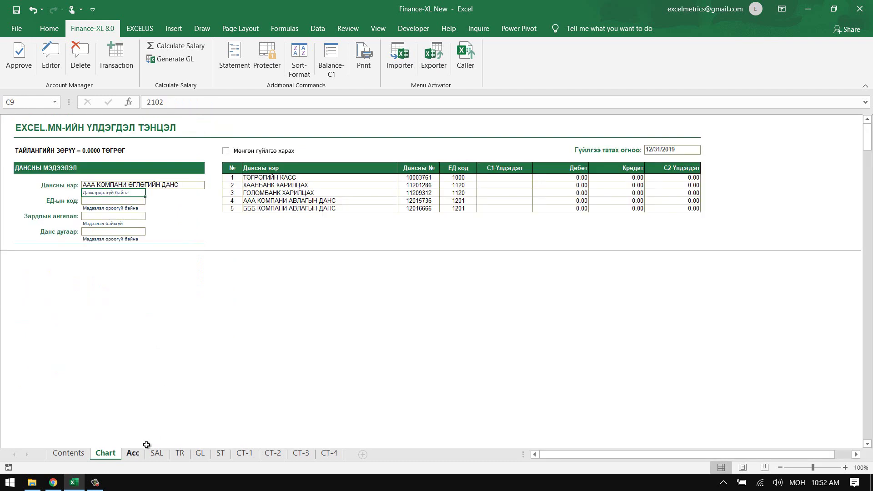
click(123, 200)
text(2102)
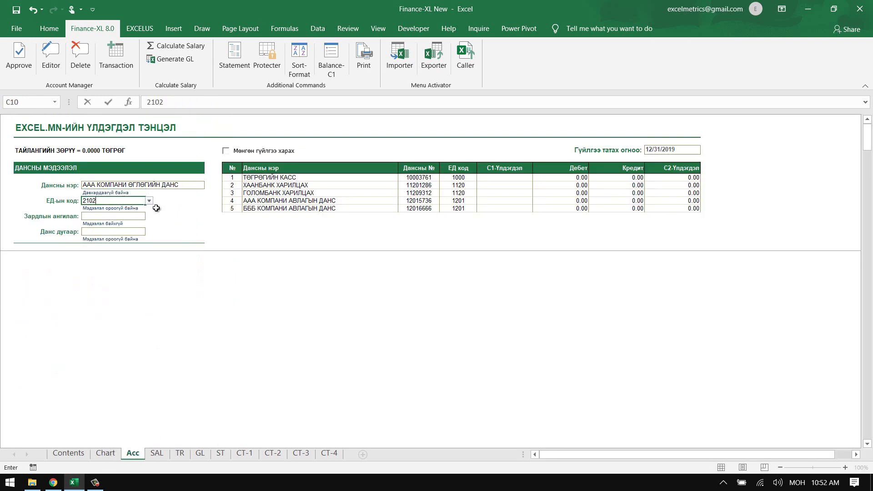
key(Return)
click(108, 233)
click(16, 66)
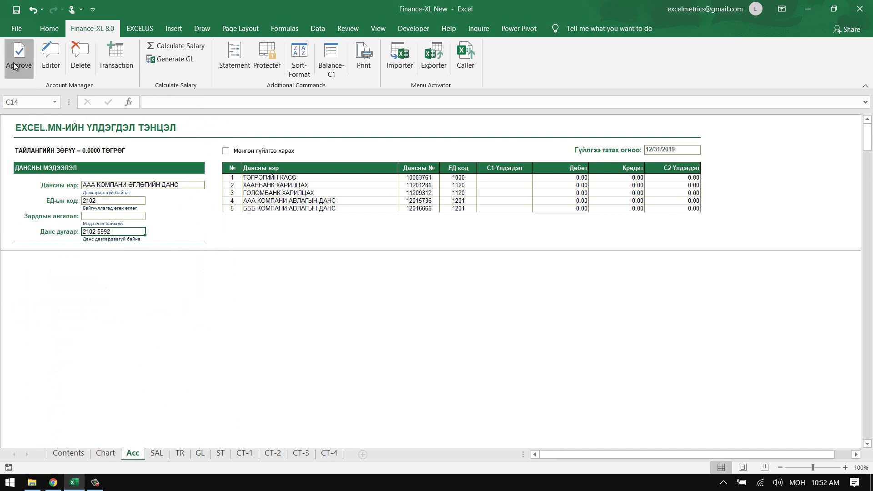
click(421, 283)
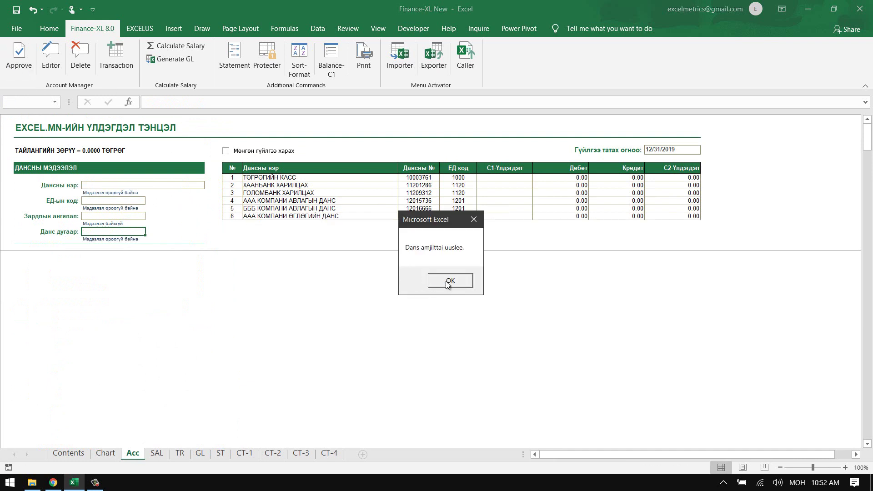
click(449, 280)
- Enter БББ КОМПАНИ ӨГЛӨГИЙН ДАНС with code 2102 and approve it as row 7, number 21028247
click(103, 186)
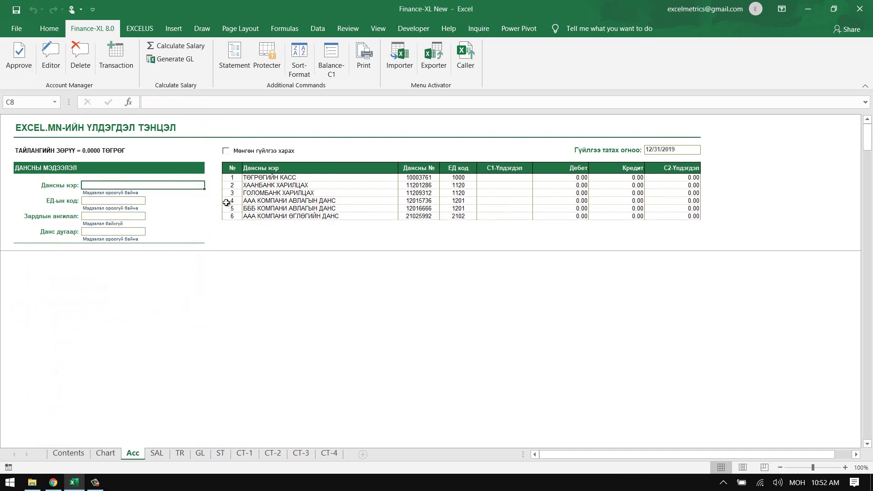
text(БББ КО)
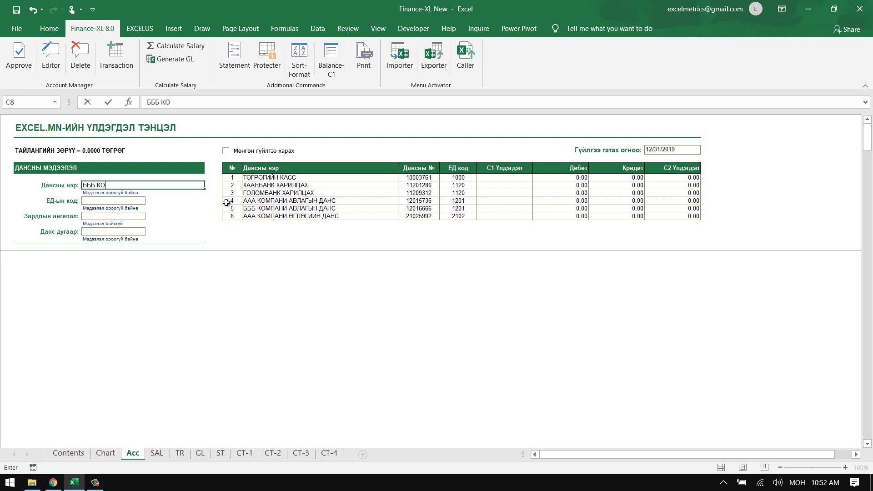
text(МПАНИ ӨГЛӨГИЙН ДАНС)
key(Return)
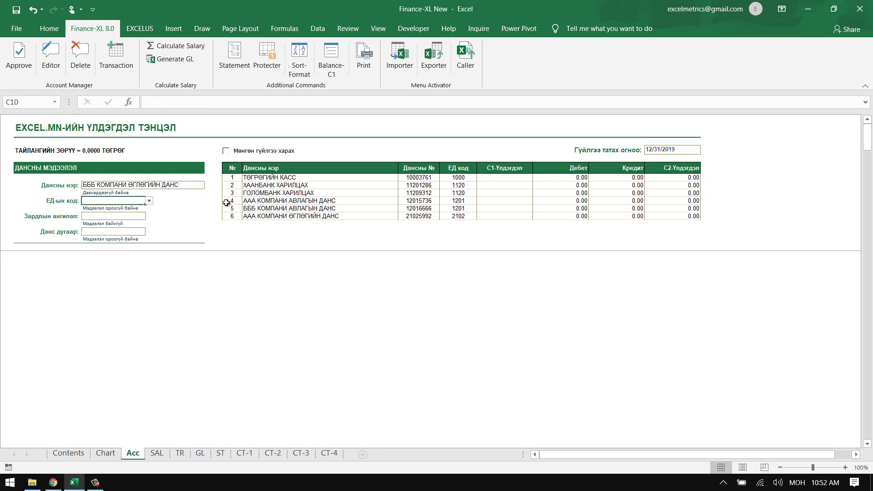
text(2102)
key(Return)
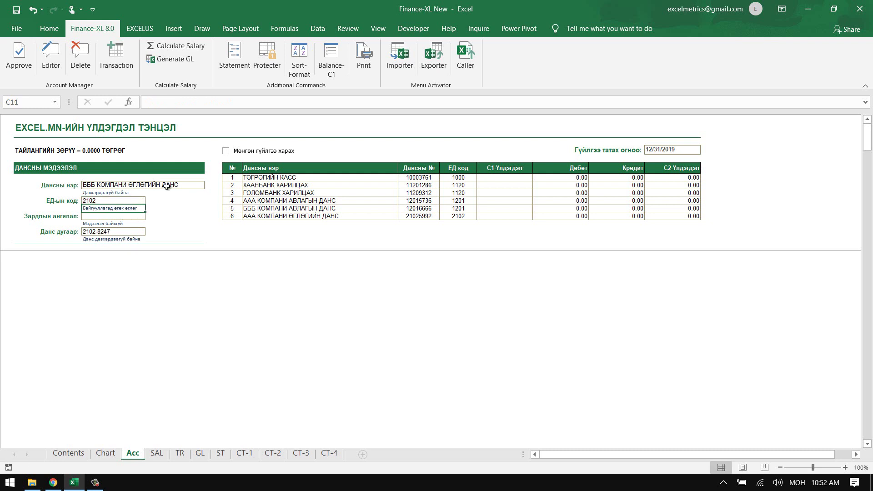
click(101, 193)
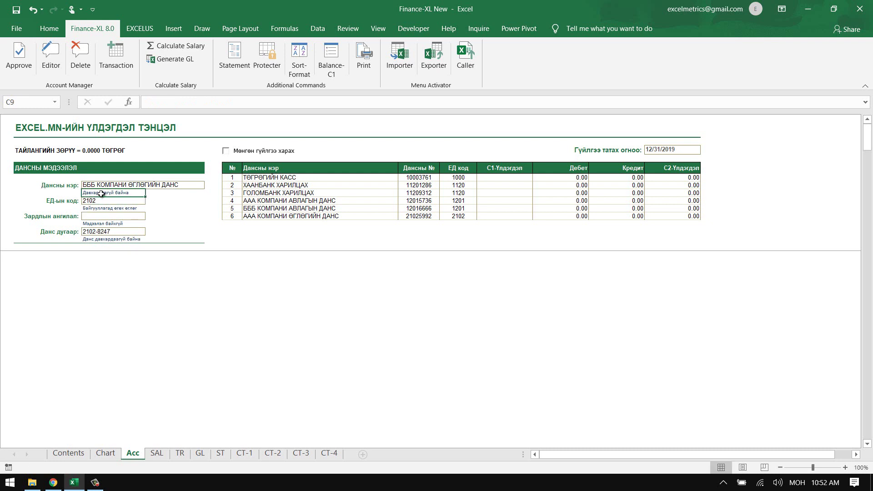
click(96, 239)
click(148, 267)
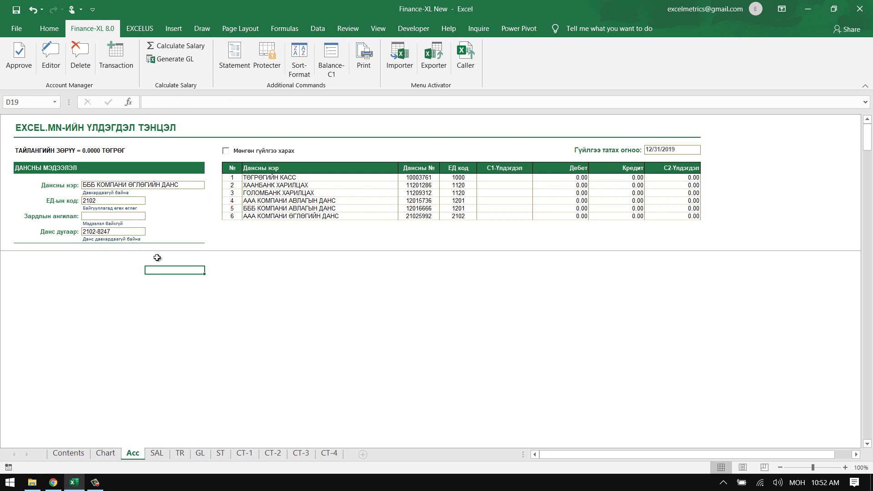
click(18, 56)
click(415, 283)
click(450, 282)
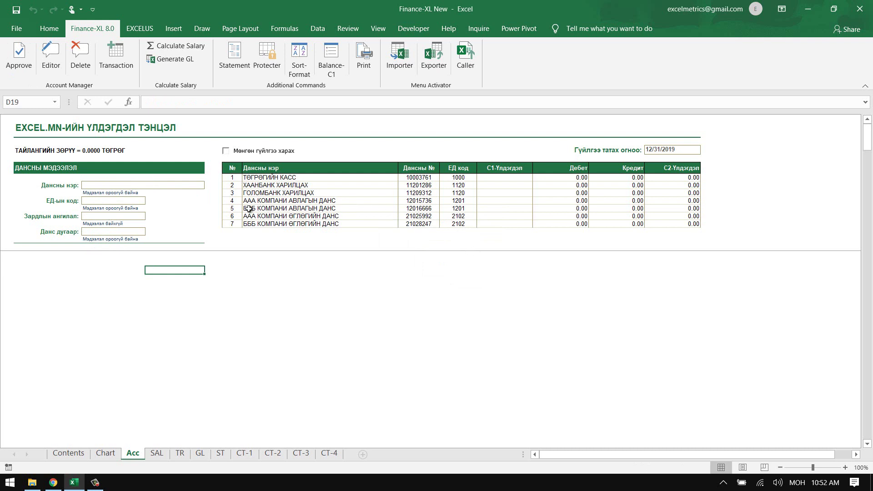
click(145, 188)
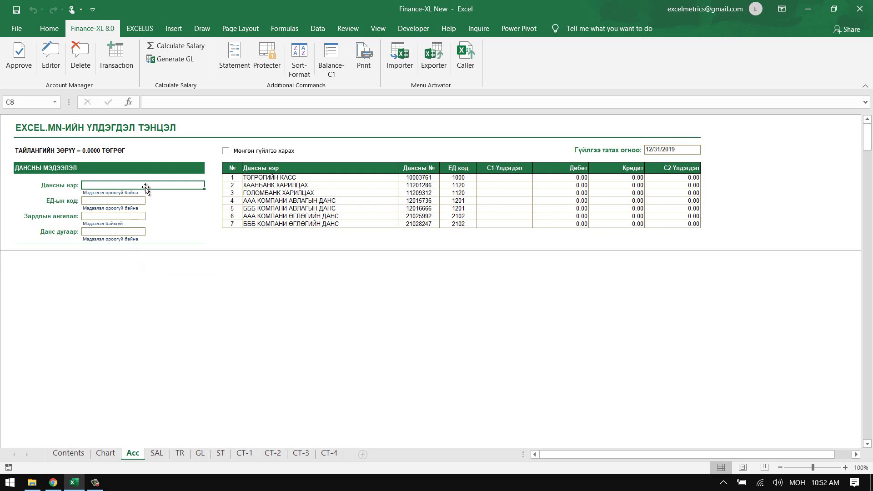
- Enter an employee's ЦАЛИНГИЙН ӨГЛӨГ salary-payable account name in Дансны нэр
text(ДОРЖ)
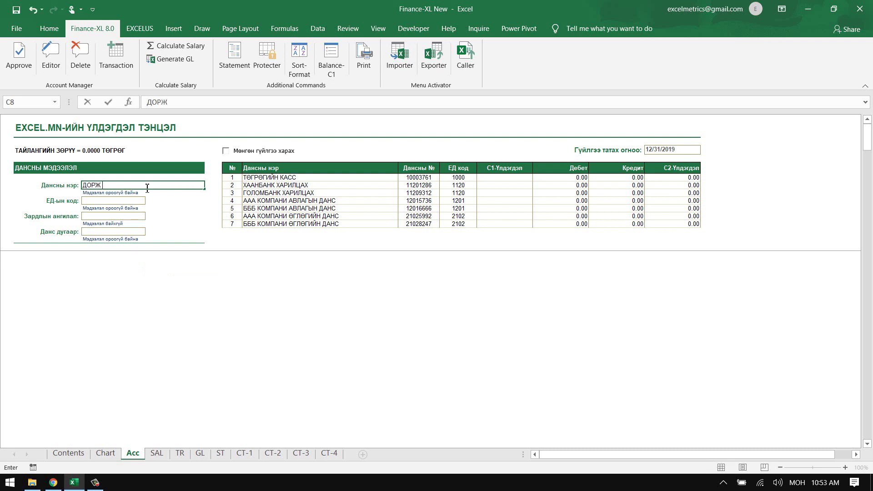
text( ЦАЛИНГИ)
key(BackSpace)
key(BackSpace)
key(BackSpace)
text(ИНГИЙН ӨГЛӨГ)
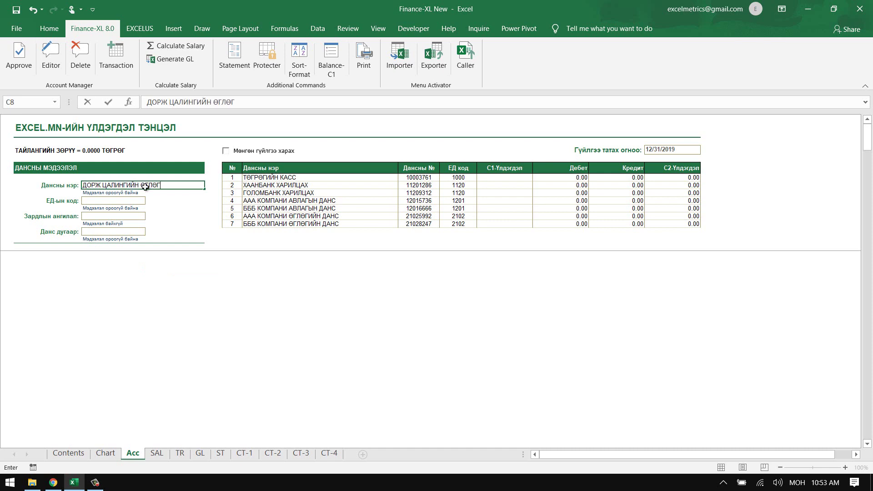
key(Return)
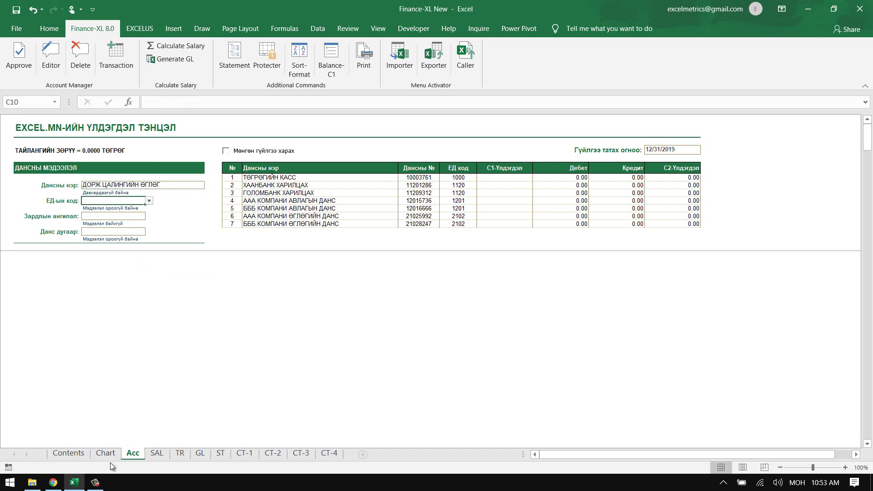
- Look up code 2201 on the Chart sheet, enter it and approve the new account
click(108, 453)
drag(61, 351, 187, 355)
click(188, 351)
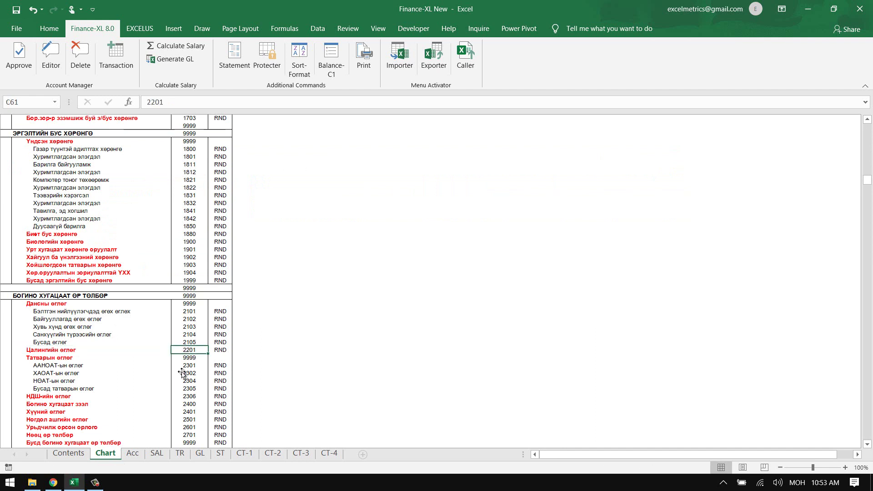
click(133, 455)
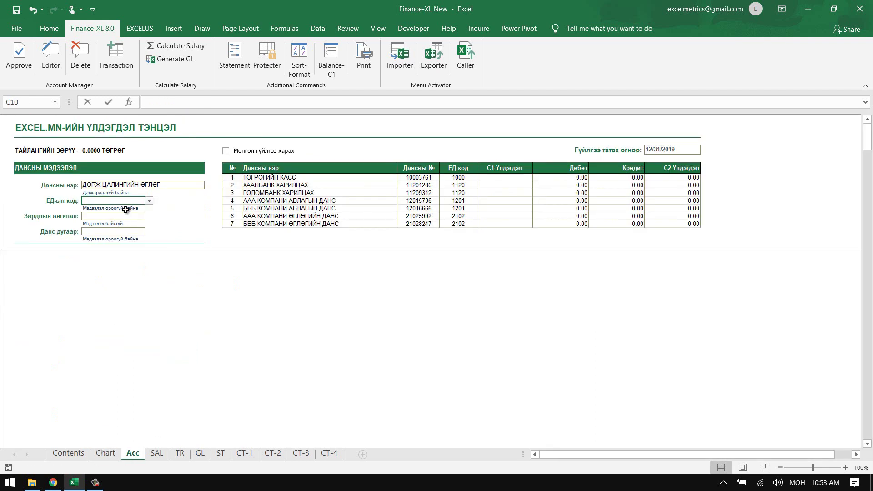
text(2201)
key(Return)
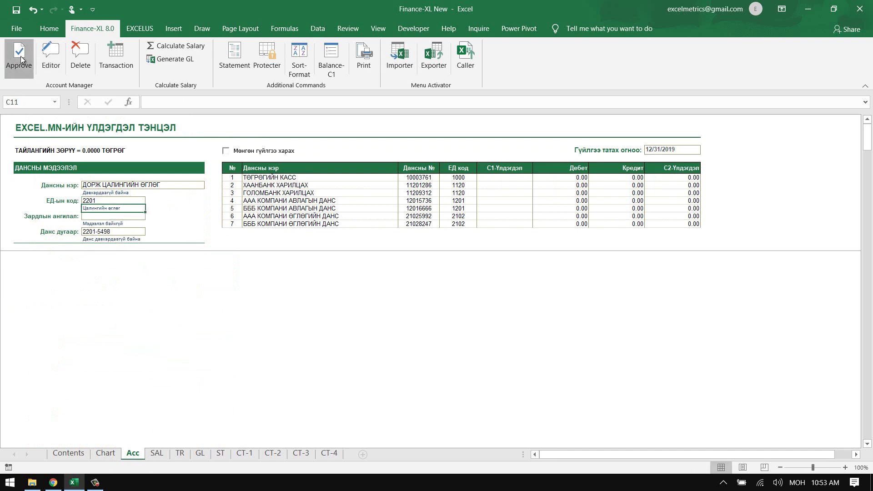
click(21, 57)
click(411, 283)
click(444, 282)
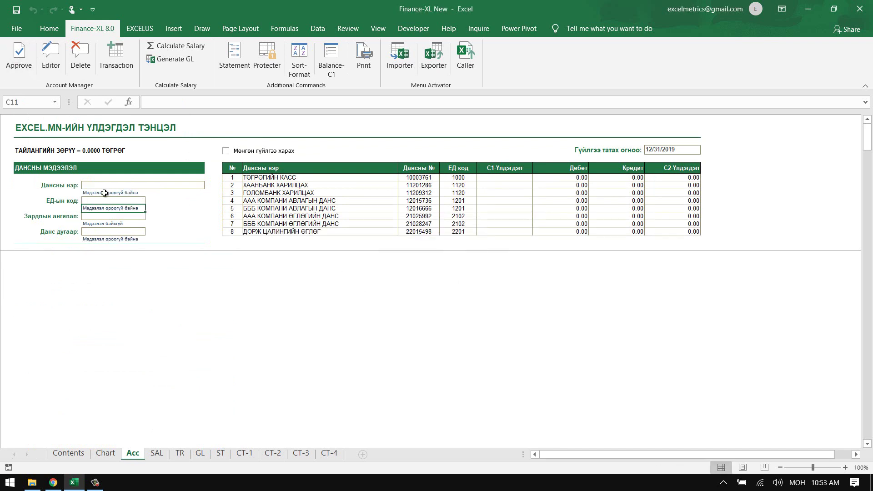
- Add a second employee's salary-payable account with code 2201, creating account number 22014720
click(91, 186)
text(ЖАР)
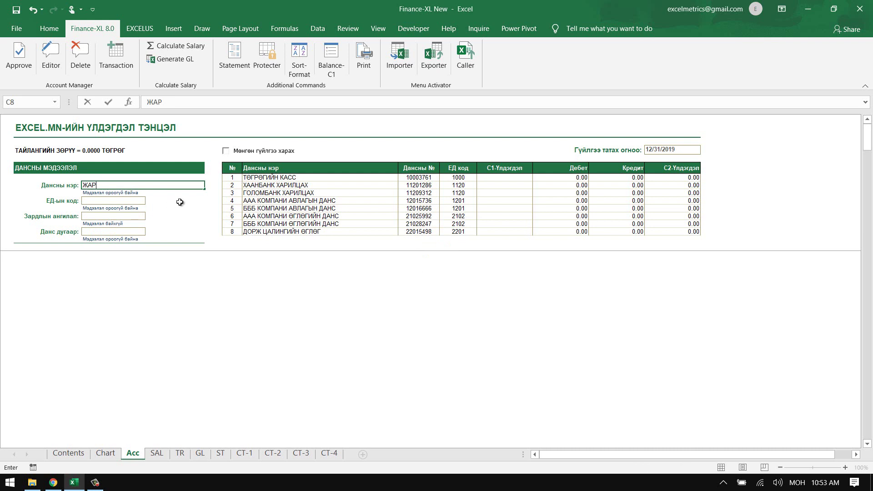
text(ГАЛ ЦАЛИНГИЙН Ө)
key(Return)
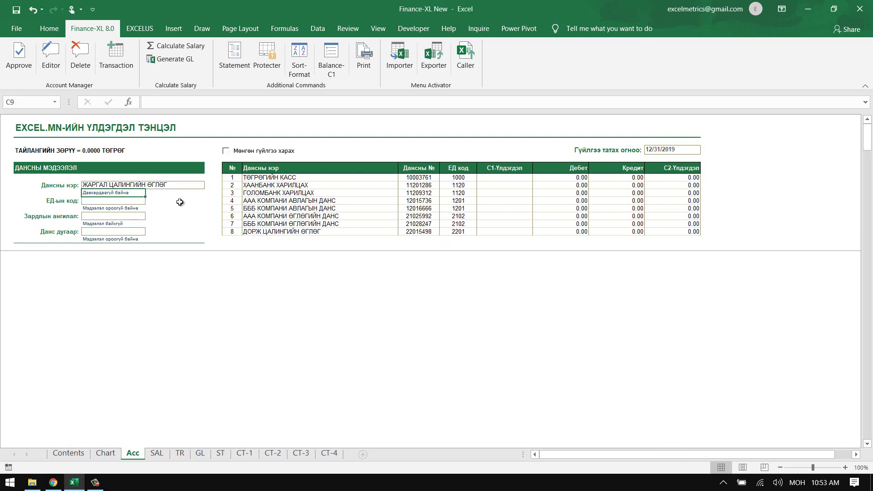
text(2201)
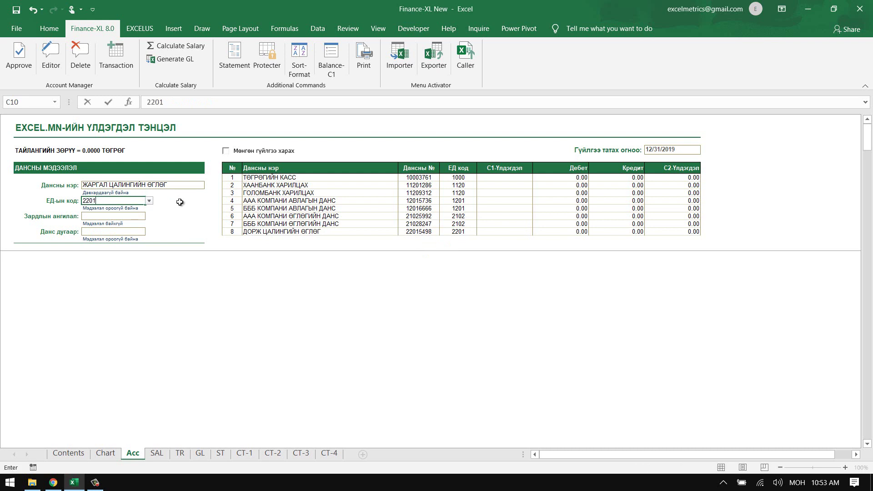
key(Return)
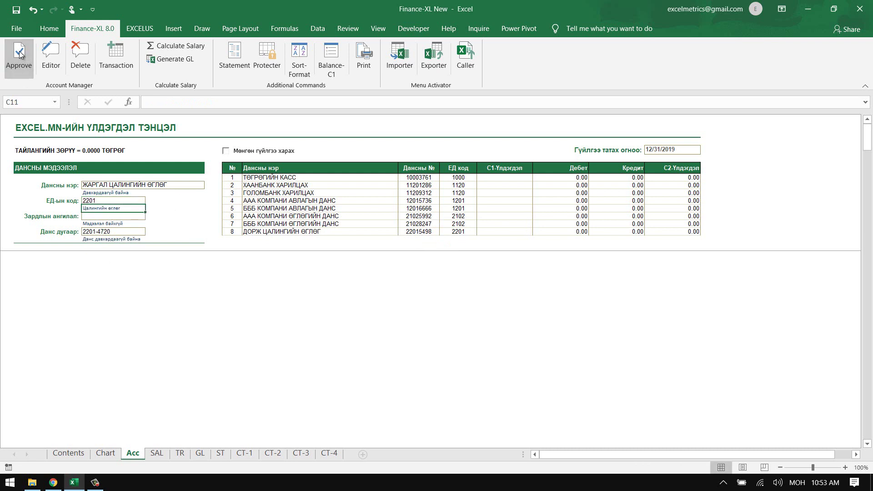
click(19, 55)
click(419, 285)
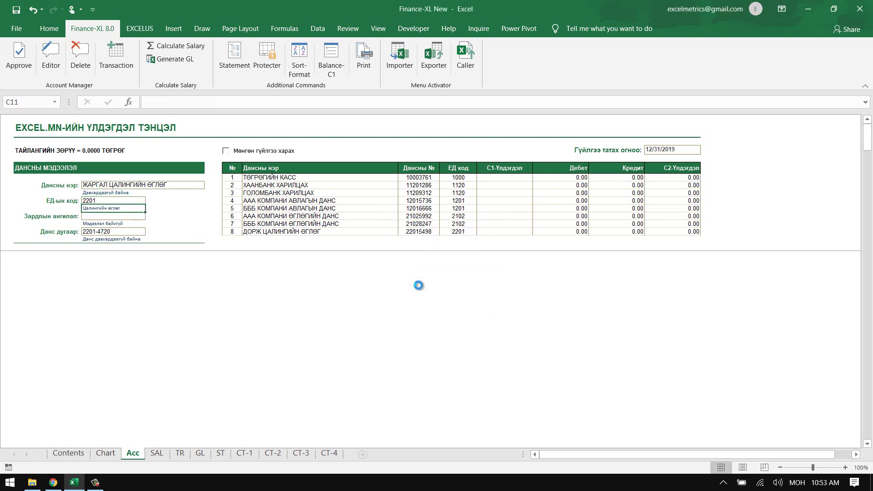
click(448, 280)
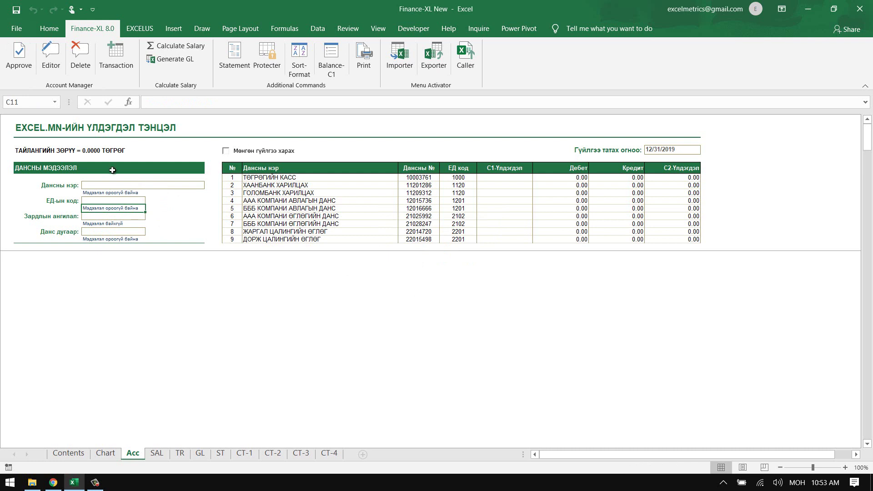
click(105, 184)
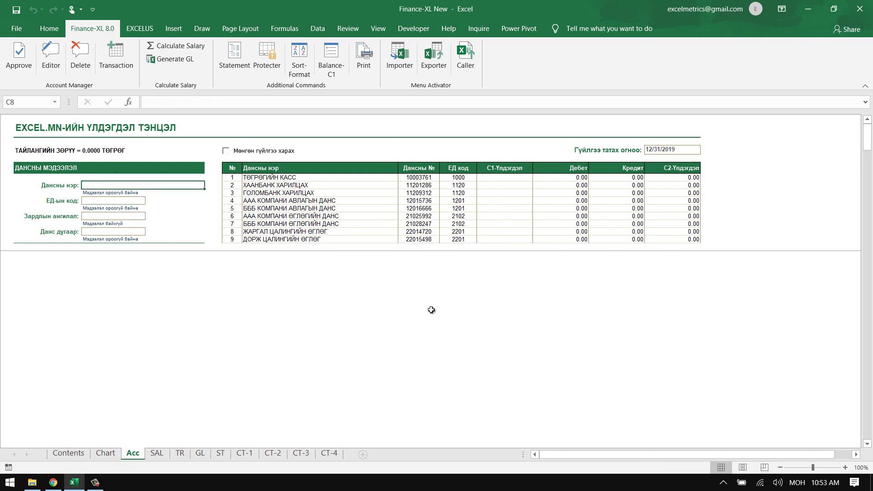
- Name the account АШИГЛАЛТЫН ЗАРДАЛ and enter code 5606 found on the Chart sheet
text(АШИГЛАЛТЫН ЗАРД)
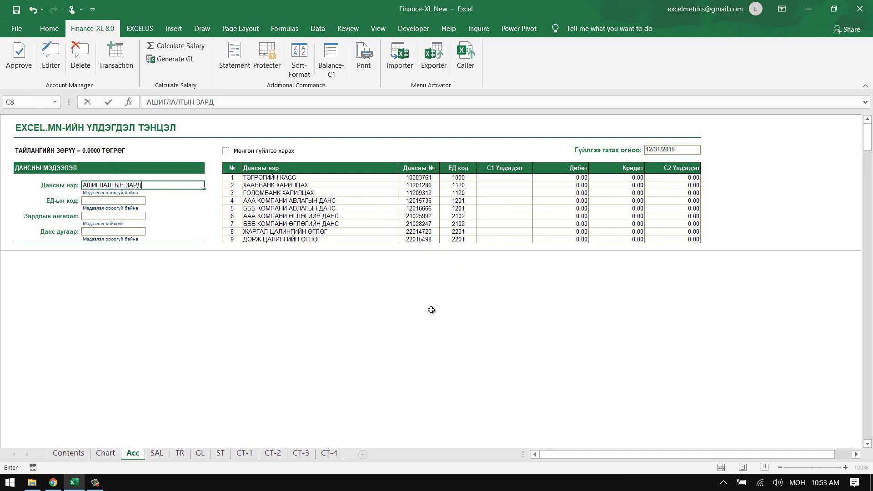
text(АЛ)
key(Return)
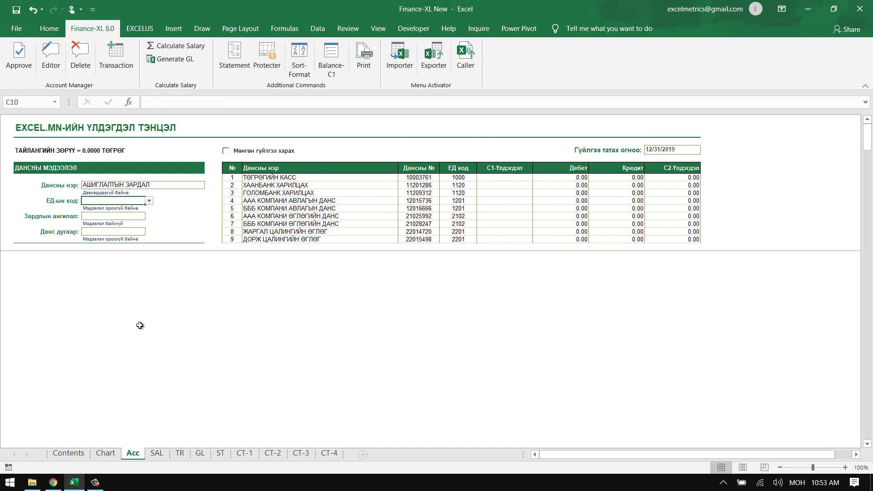
click(105, 454)
scroll(88, 324, down, 12)
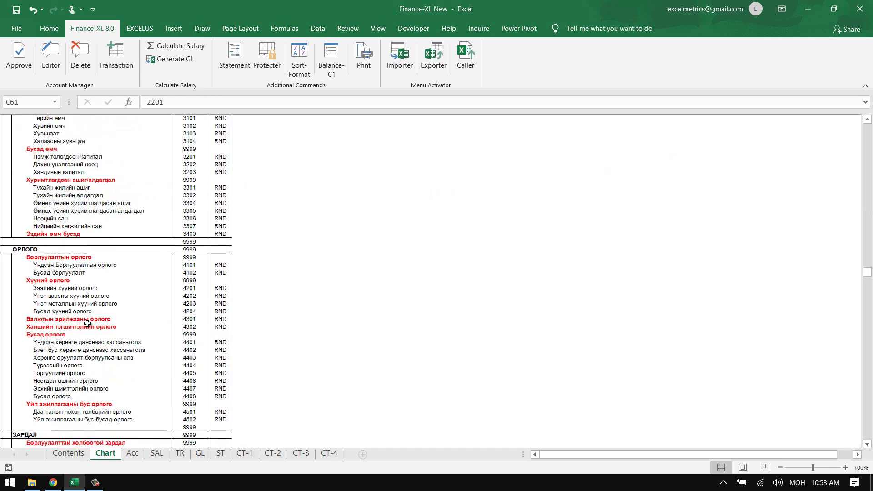
scroll(87, 323, down, 6)
scroll(88, 324, down, 3)
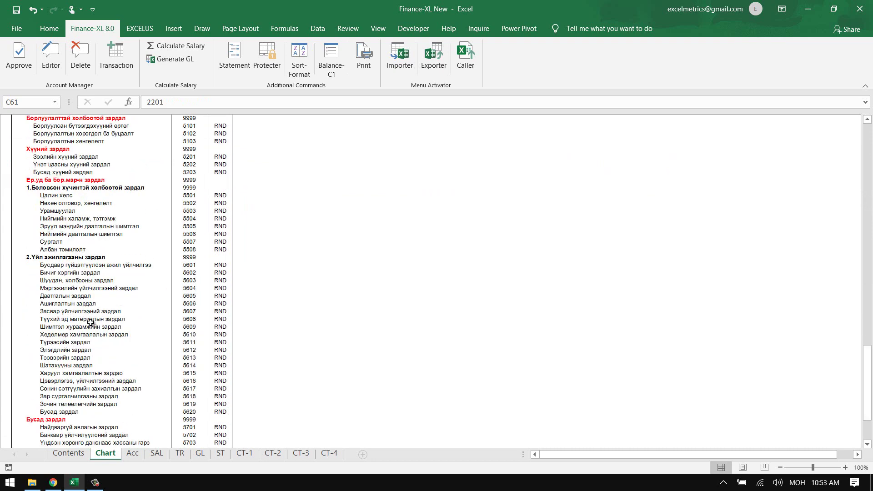
click(53, 266)
drag(57, 303, 198, 304)
click(133, 453)
text(5606)
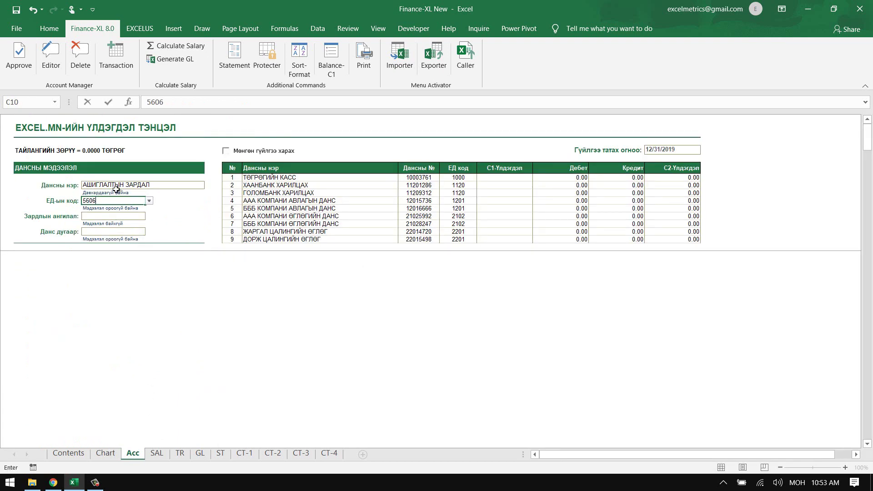
key(Return)
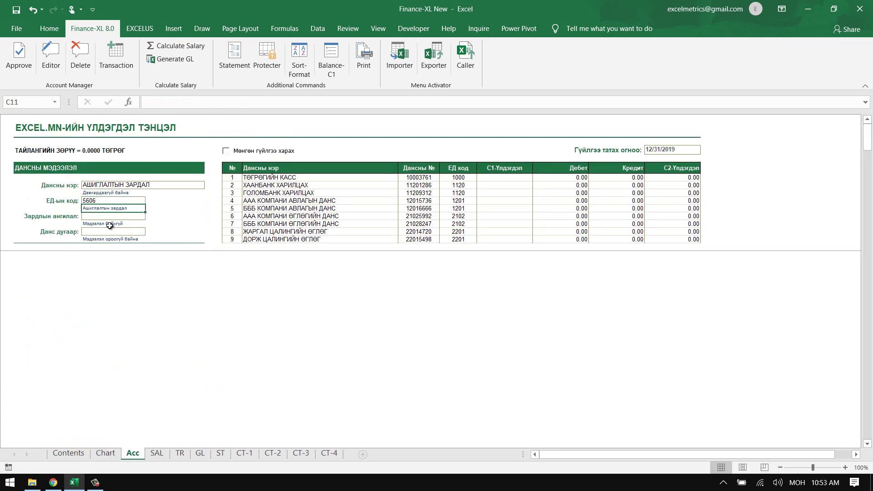
- Choose the Ер.уд зардал category and approve, adding account 56062037
click(102, 217)
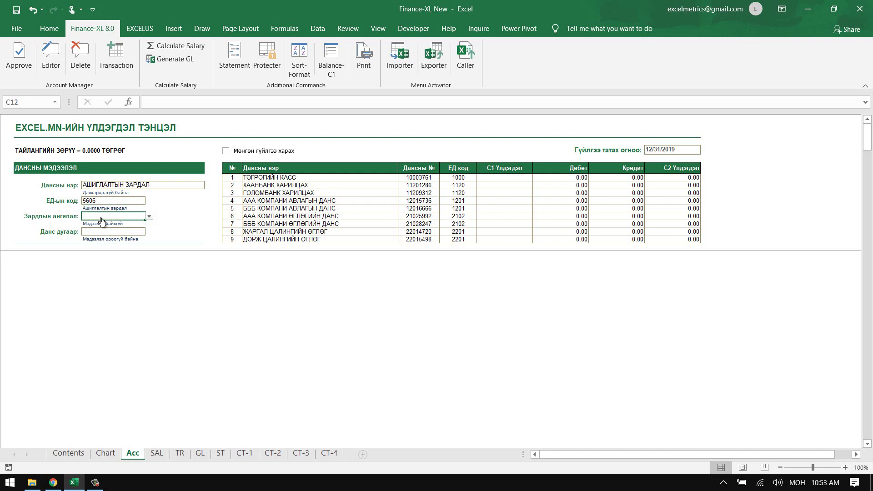
click(148, 216)
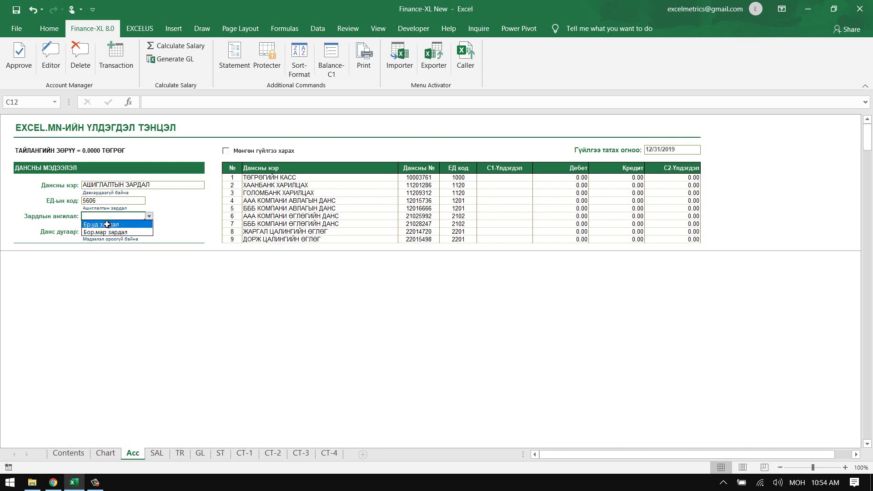
click(106, 225)
click(104, 232)
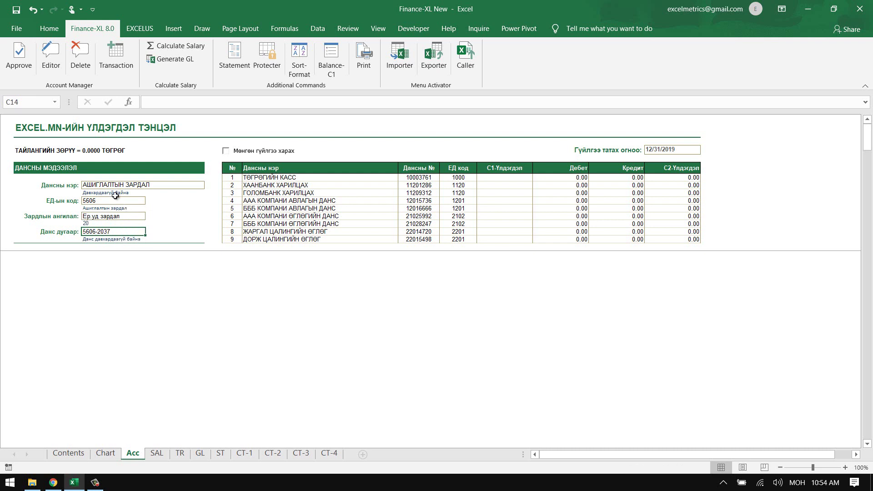
click(18, 57)
click(409, 285)
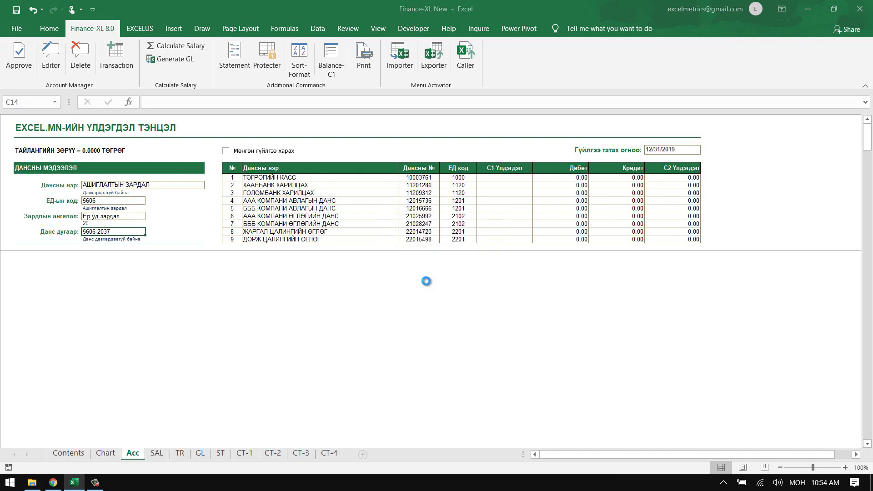
click(451, 279)
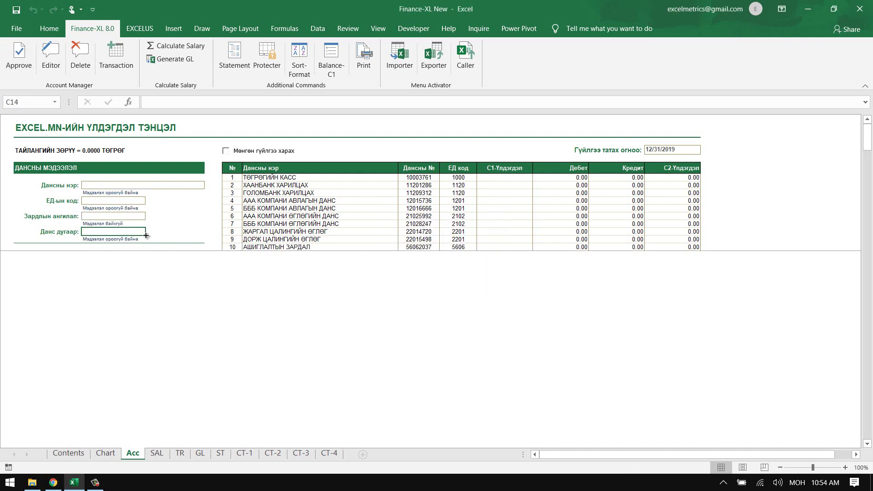
click(121, 185)
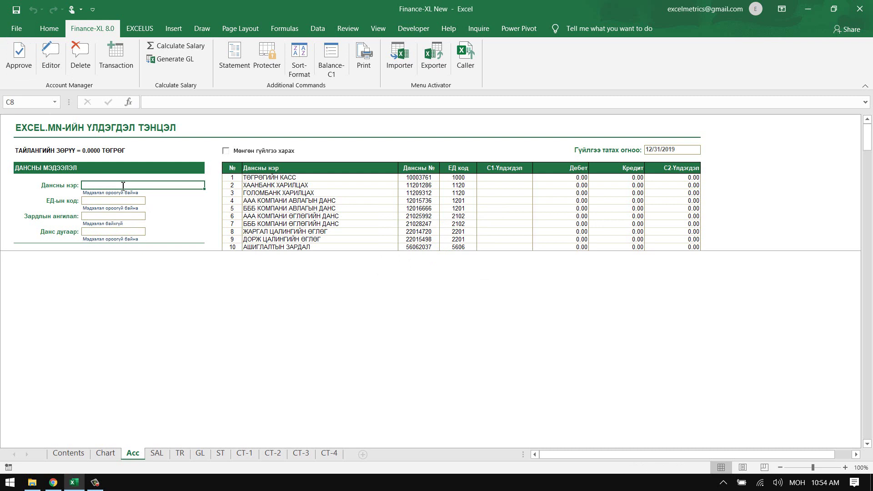
- Name the account ЦАЛИНГИЙН ЗАРДАЛ and enter code 5501 from the Chart sheet
text(ЦАЛИНГИЙ)
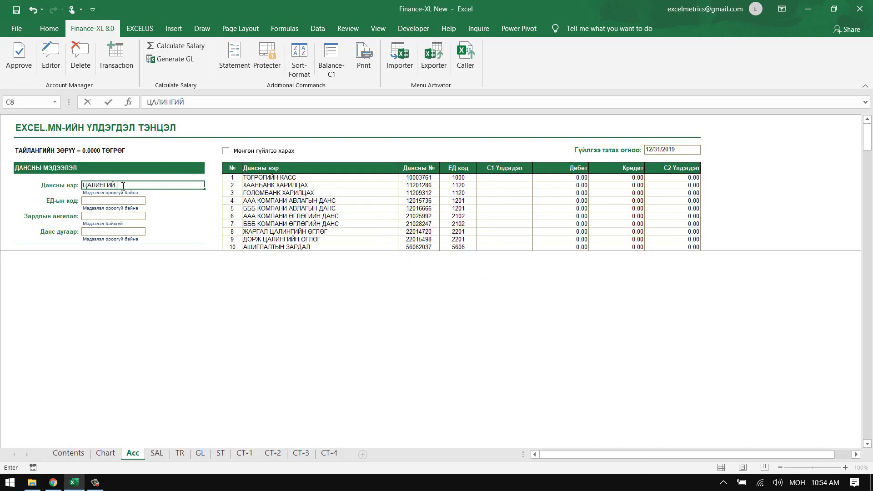
text(Н ЗАРДАЛ)
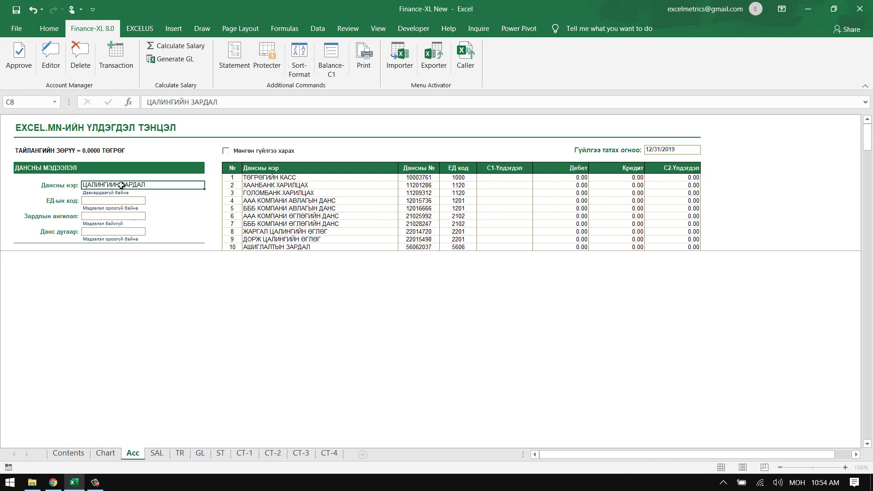
key(Return)
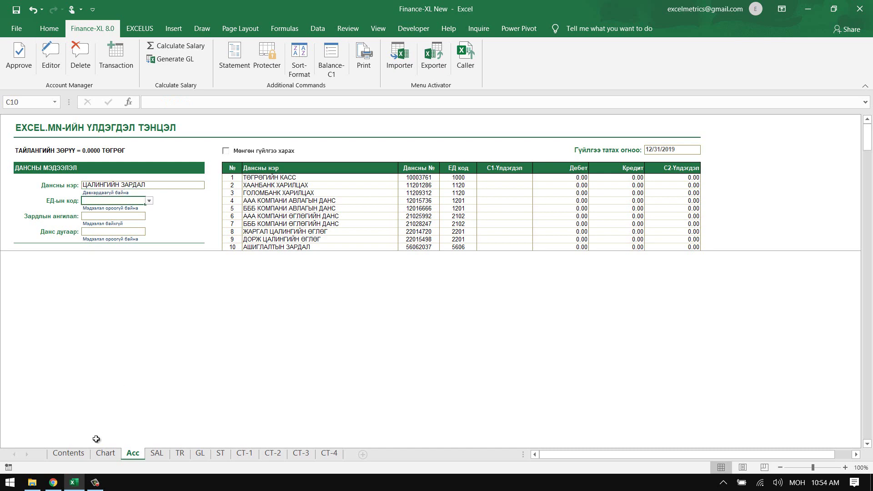
click(105, 453)
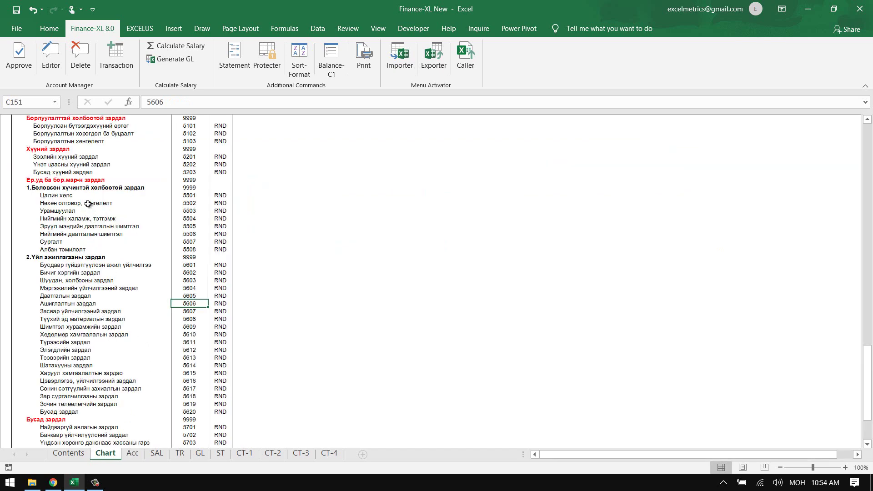
drag(87, 196, 190, 195)
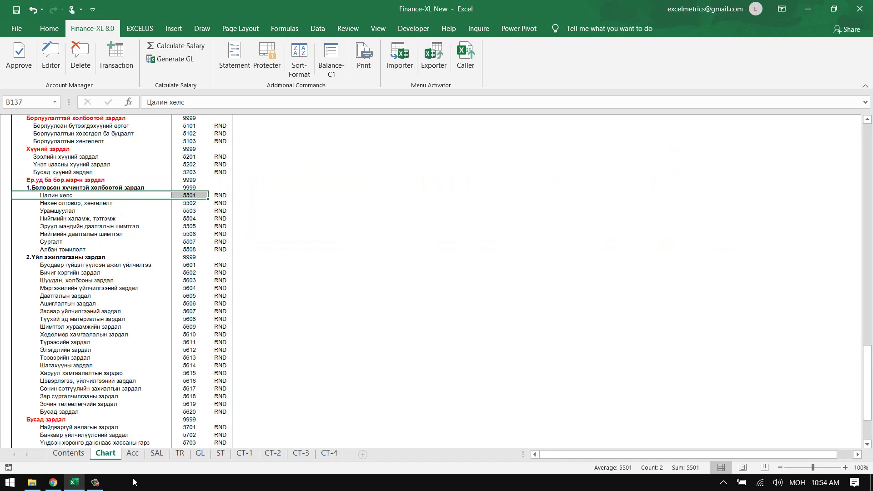
click(133, 453)
text(5501)
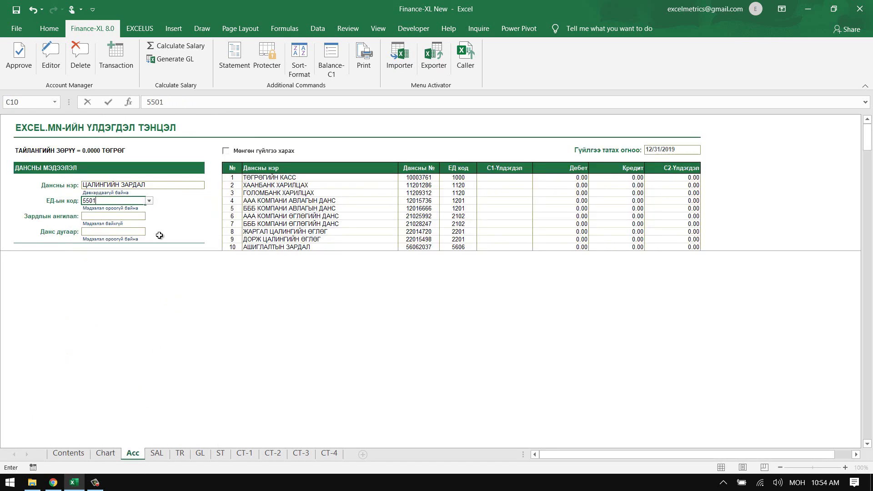
key(Return)
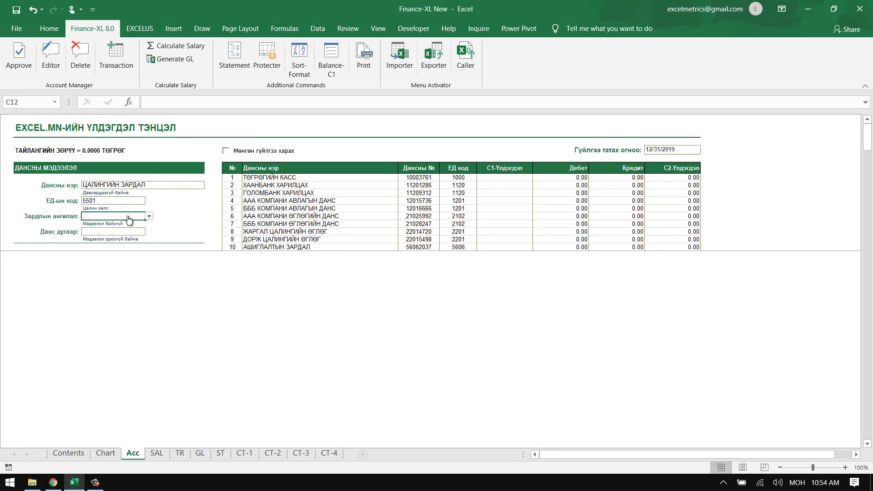
- Set the Ер.уд зардал category and approve, adding account number 55012090
click(150, 218)
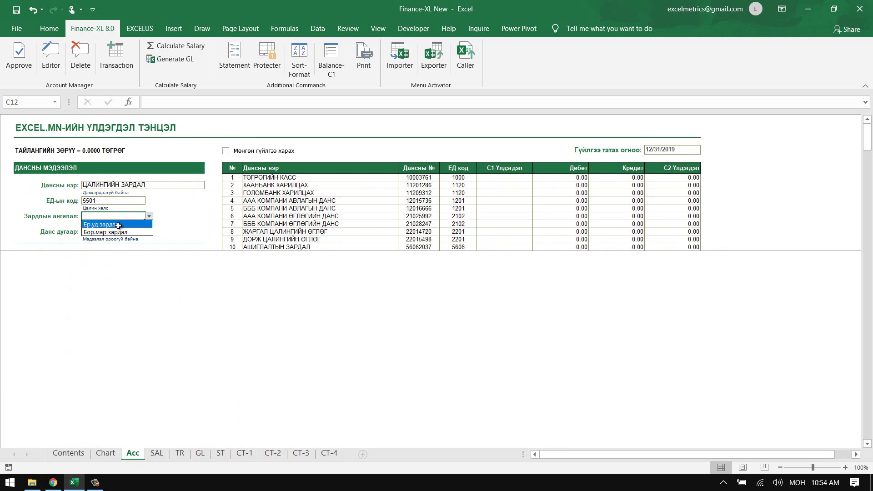
click(118, 225)
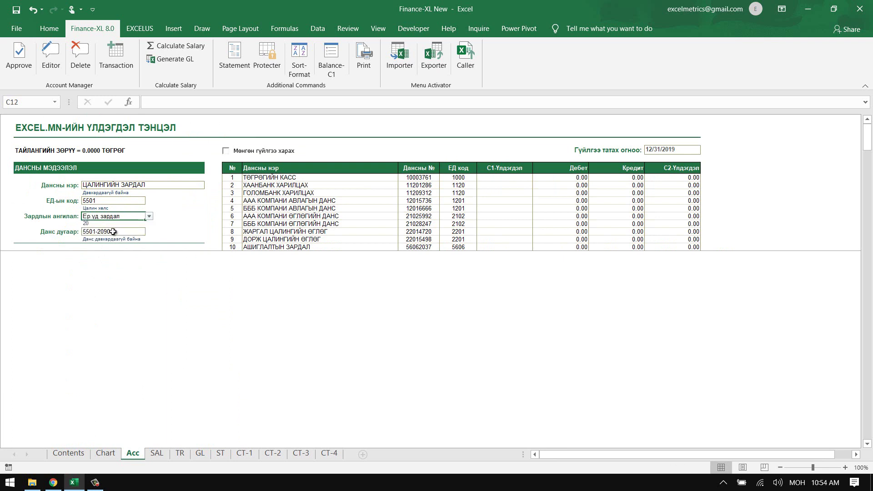
click(113, 231)
click(18, 55)
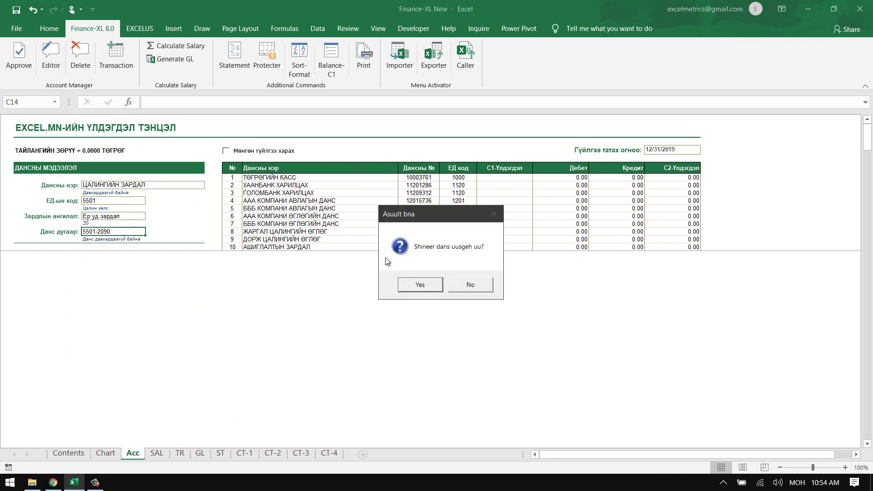
click(420, 287)
click(451, 282)
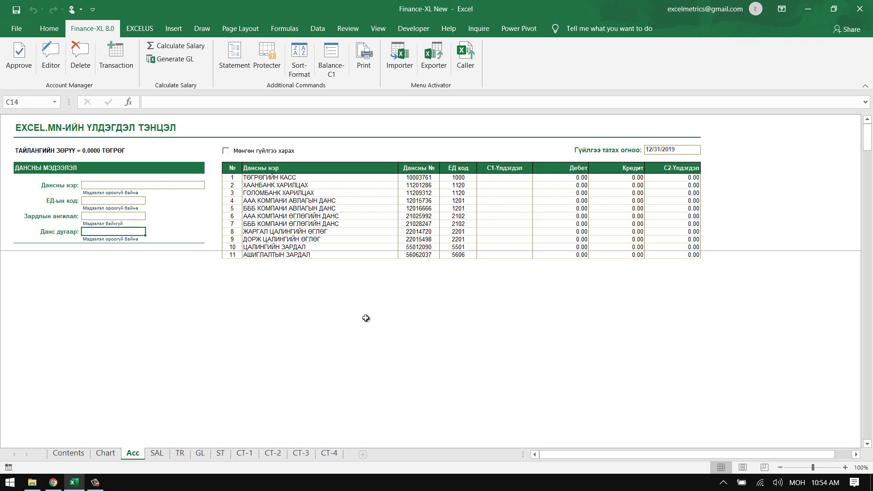
click(114, 453)
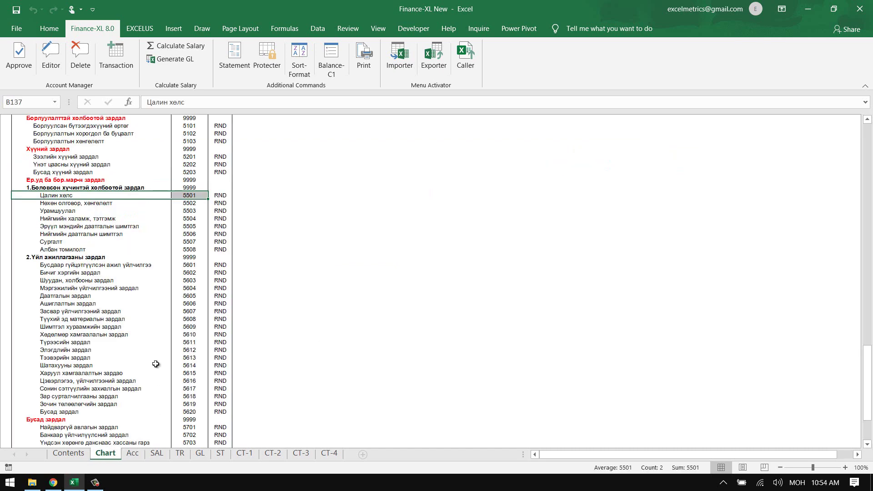
click(189, 196)
drag(189, 196, 138, 416)
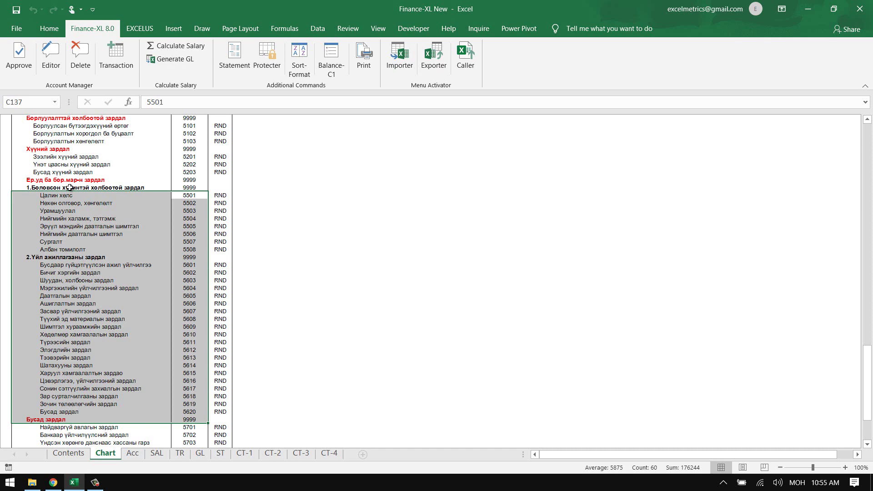
click(133, 455)
click(296, 248)
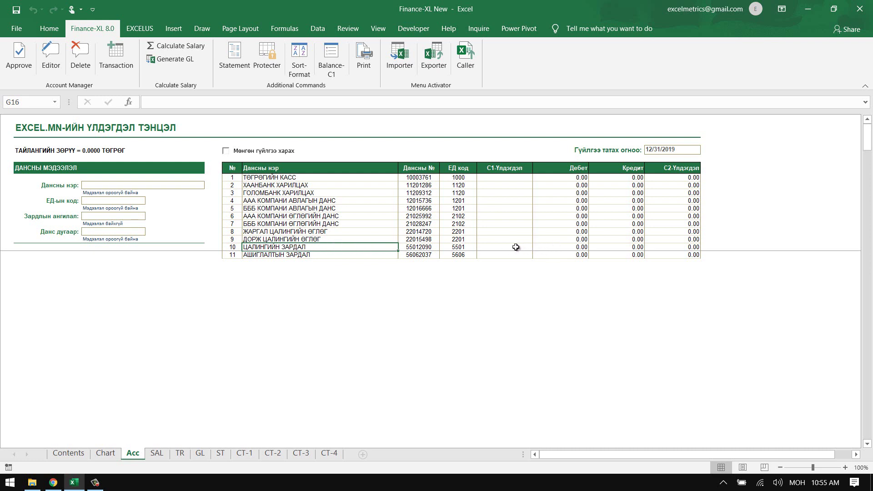
click(508, 170)
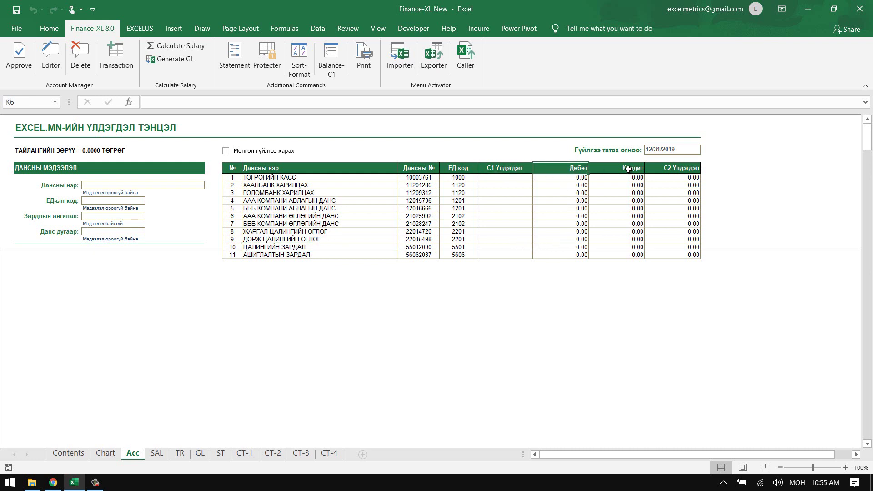
click(514, 246)
drag(515, 246, 661, 246)
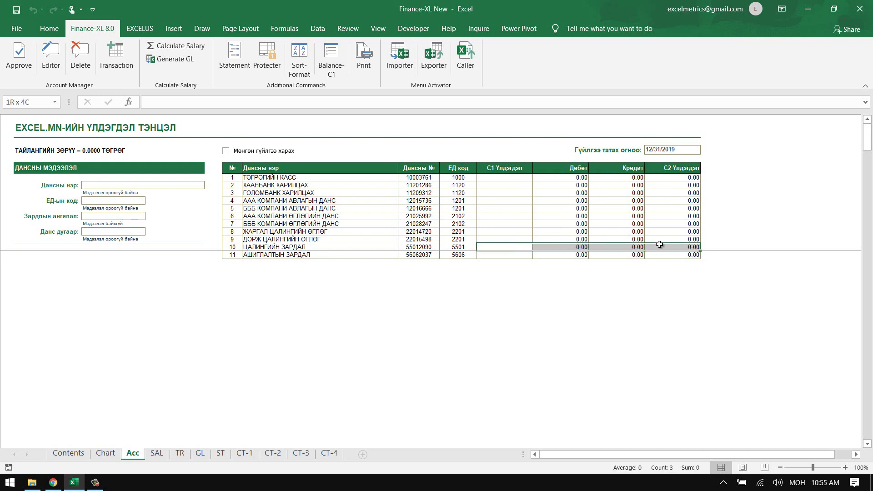
click(320, 246)
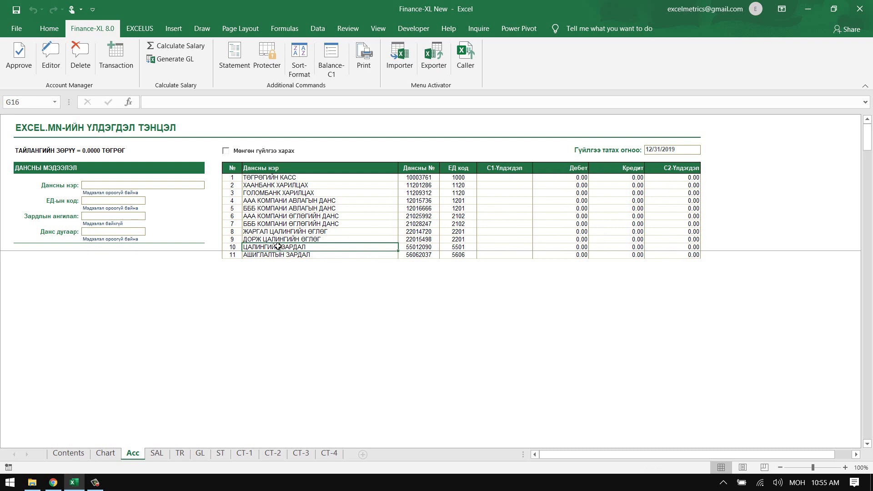
click(278, 217)
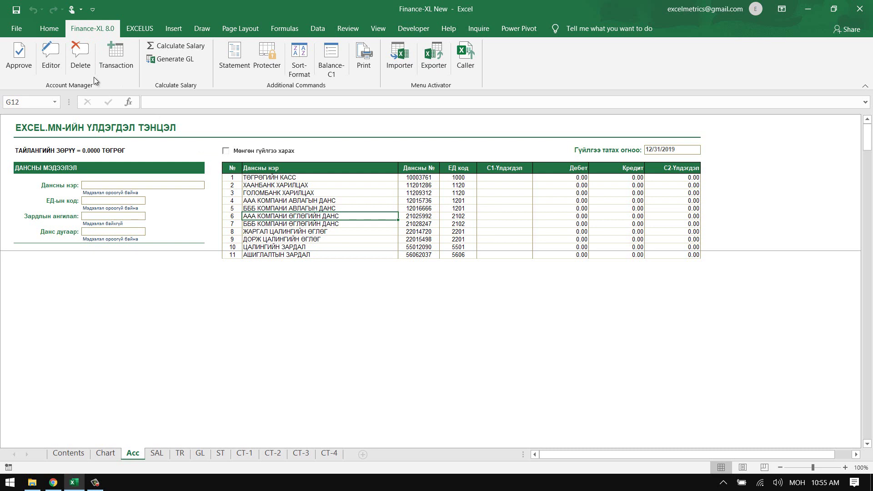
- Delete the ААА КОМПАНИ ӨГЛӨГИЙН ДАНС account, entering the deletion permission code
click(80, 54)
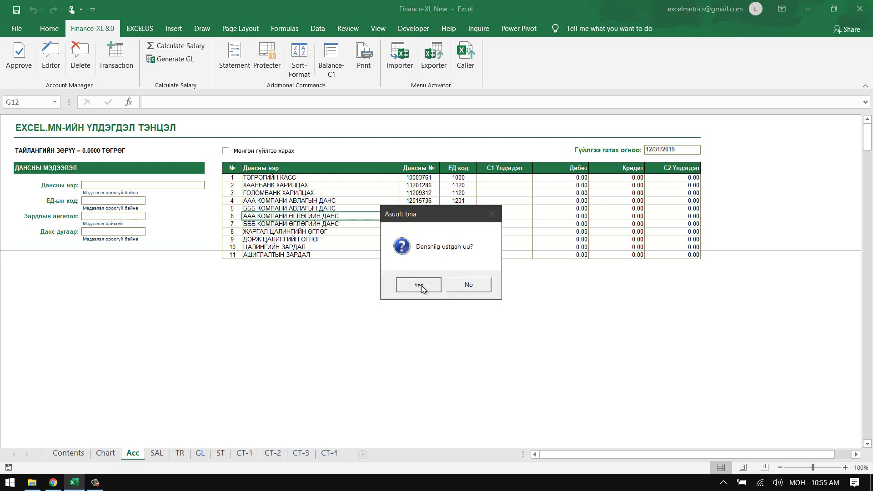
click(418, 285)
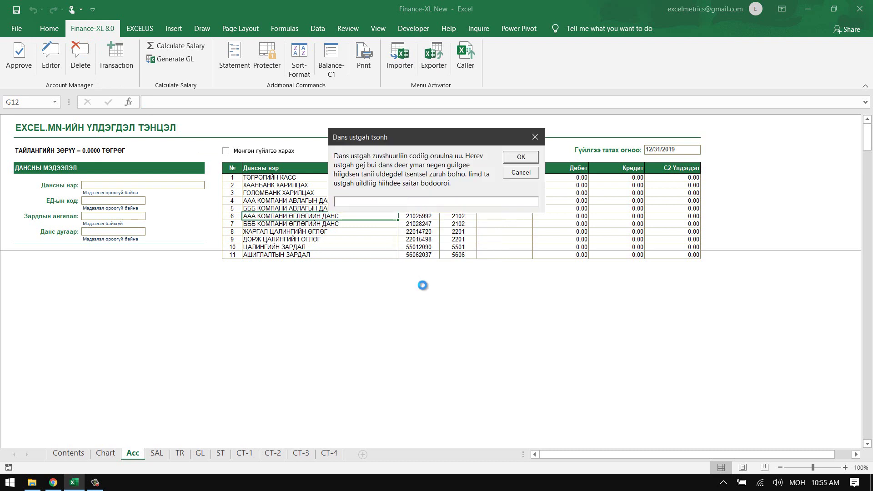
text(12)
key(Return)
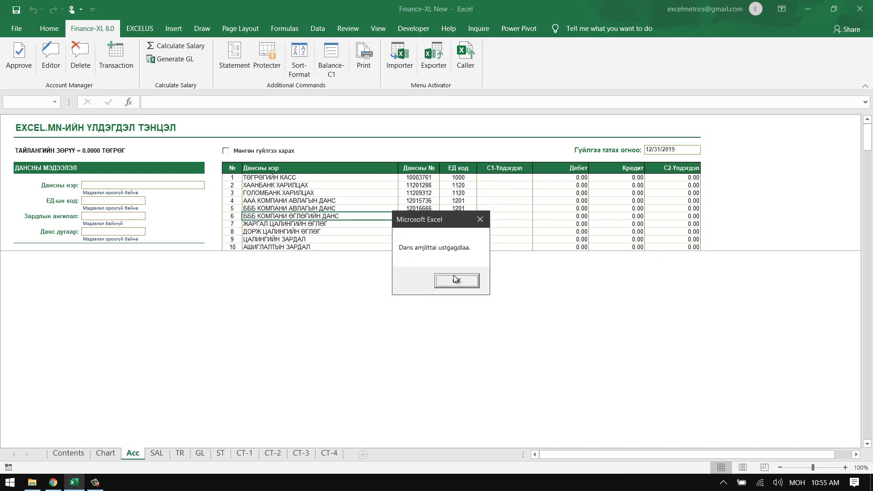
click(457, 281)
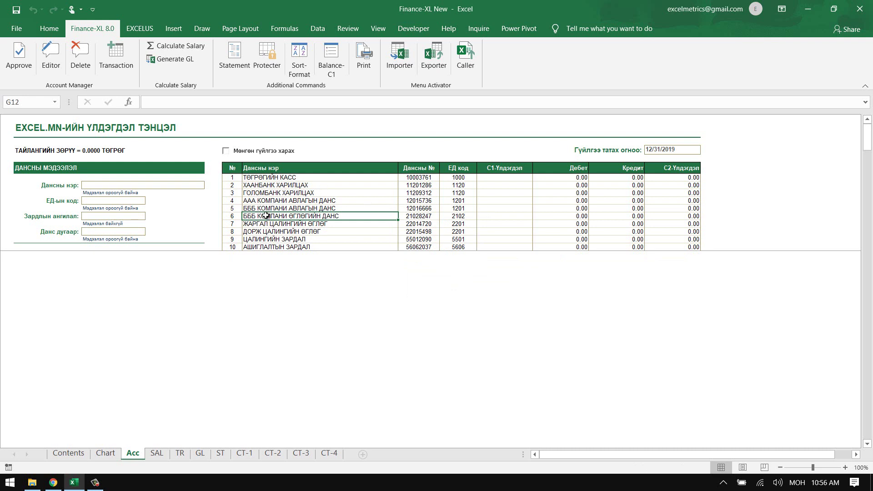
- Delete the БББ КОМПАНИ ӨГЛӨГИЙН ДАНС account as well
click(81, 55)
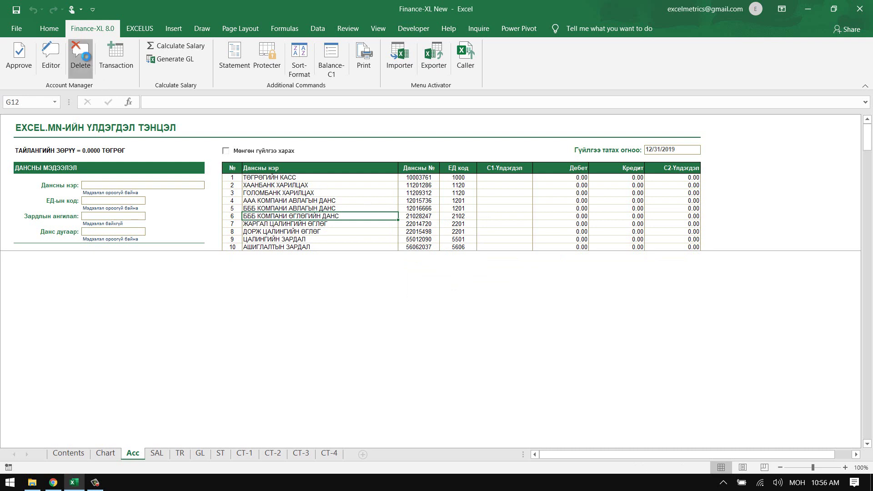
click(418, 284)
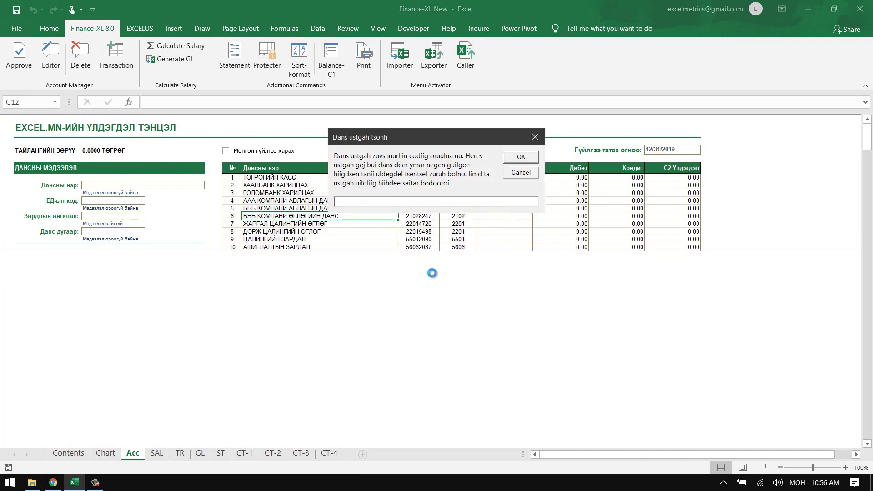
key(Return)
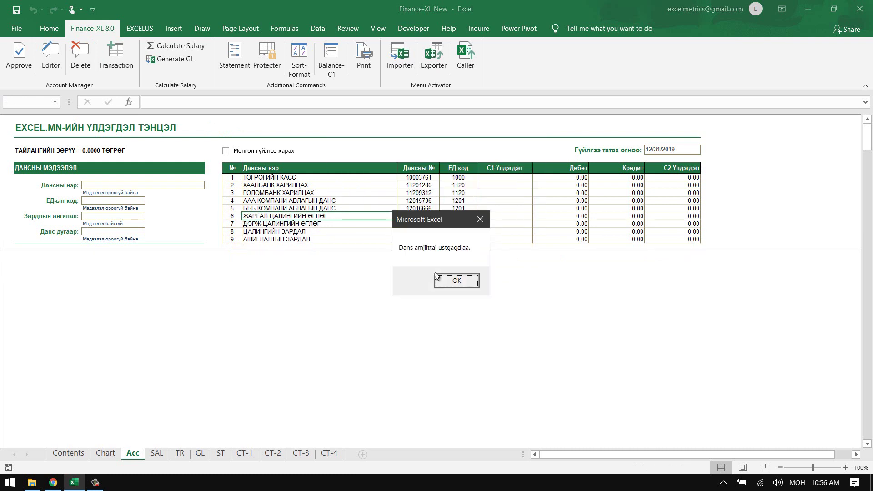
click(442, 278)
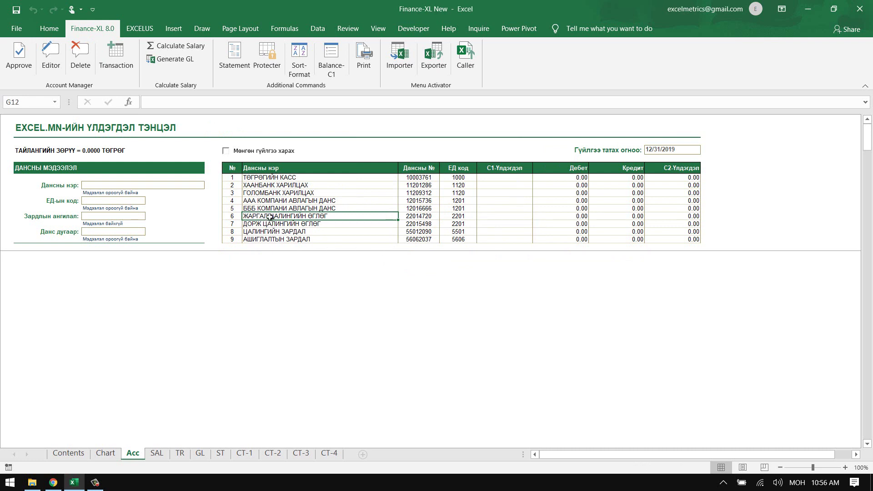
- Unlock the account list and complete the employee's name on account 6's salary-payable account
click(50, 57)
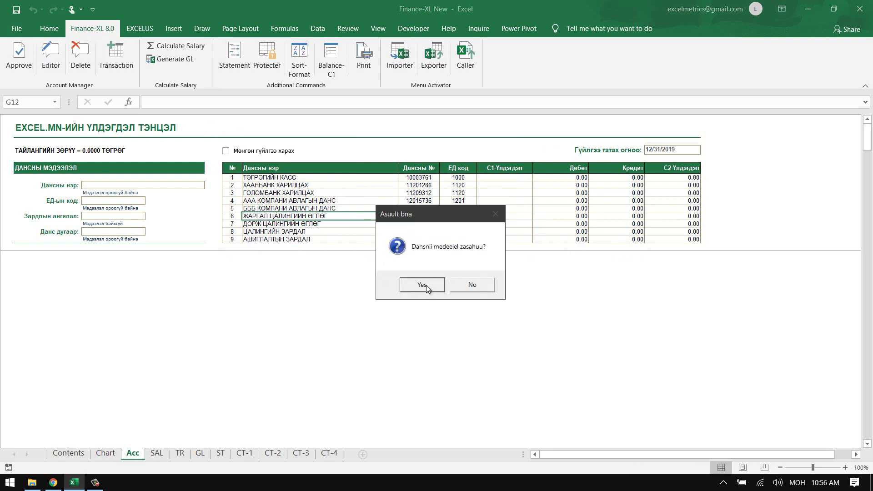
click(422, 285)
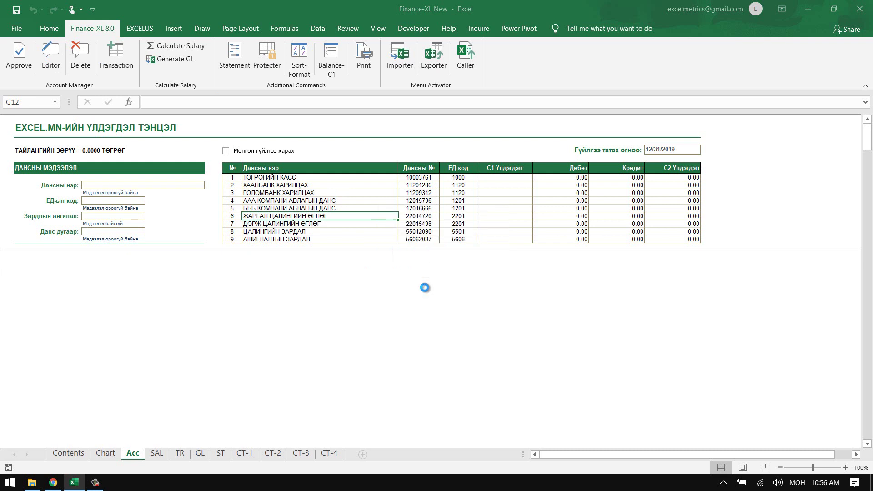
double_click(271, 217)
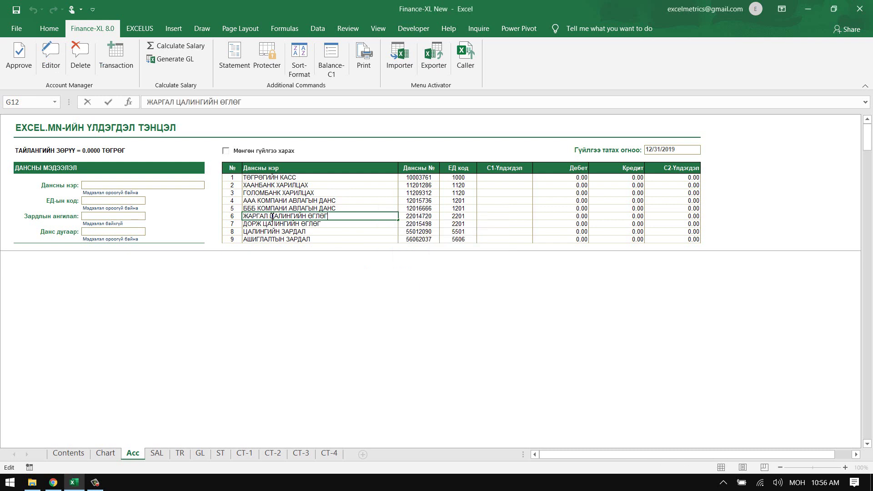
text(БАЯР)
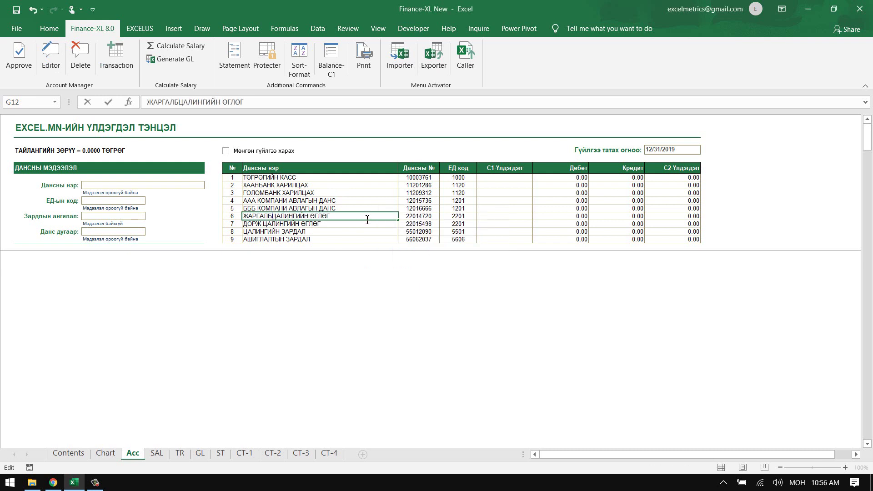
key(Return)
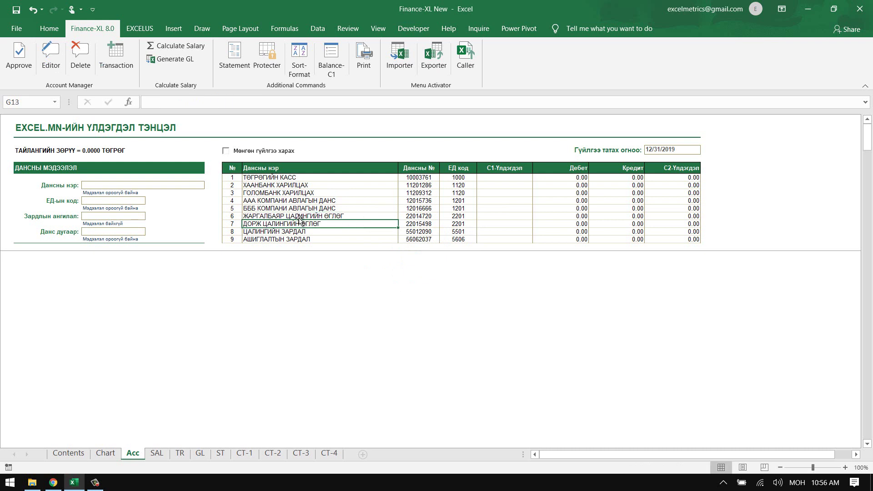
click(294, 217)
click(264, 208)
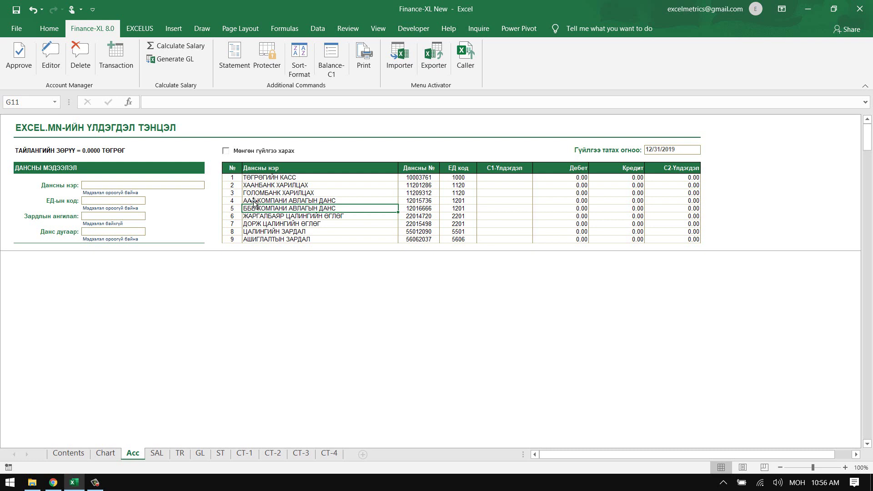
- Unlock editing again and rename account 5 to ССС КОМПАНИ АВЛАГЫН ДАНС
click(51, 57)
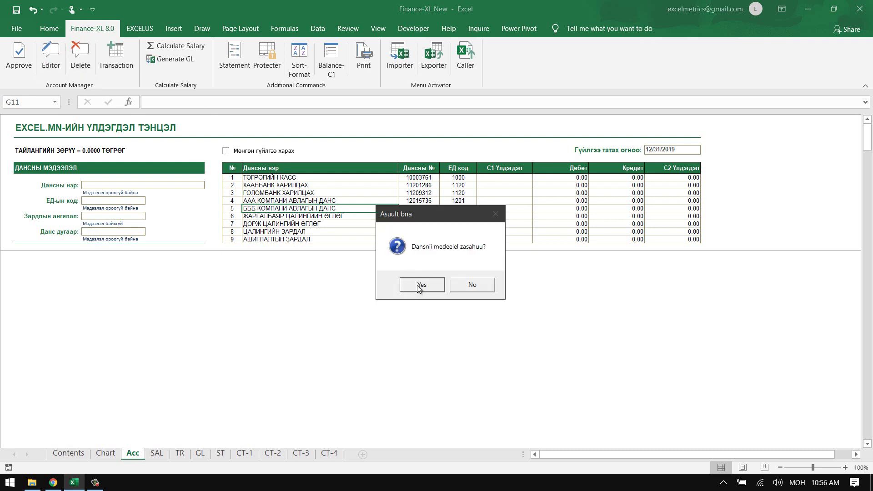
click(420, 286)
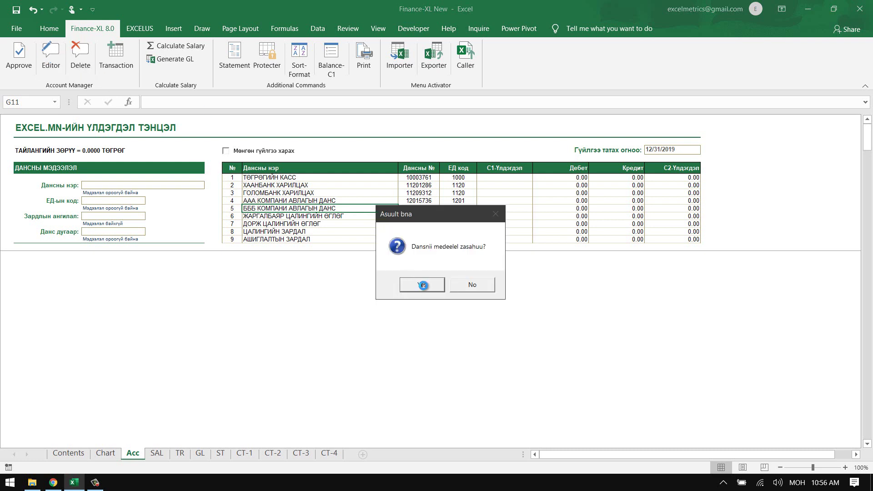
double_click(253, 208)
drag(254, 208, 227, 207)
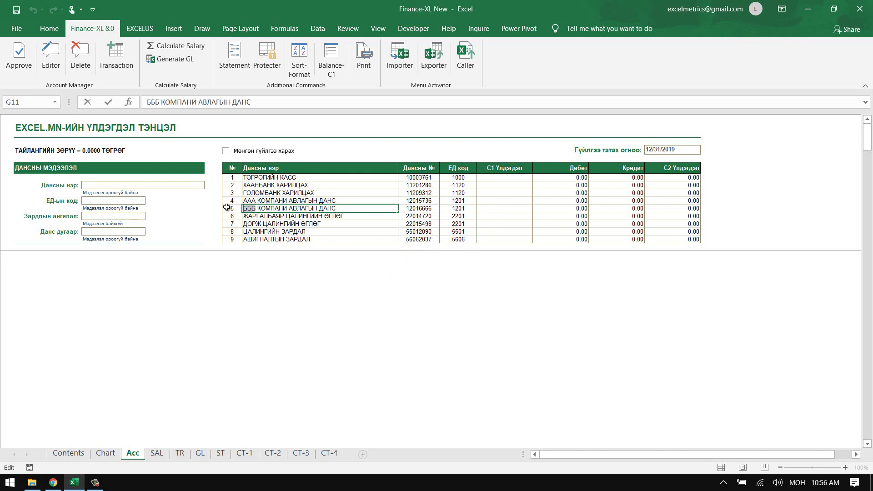
text(ССС)
key(Return)
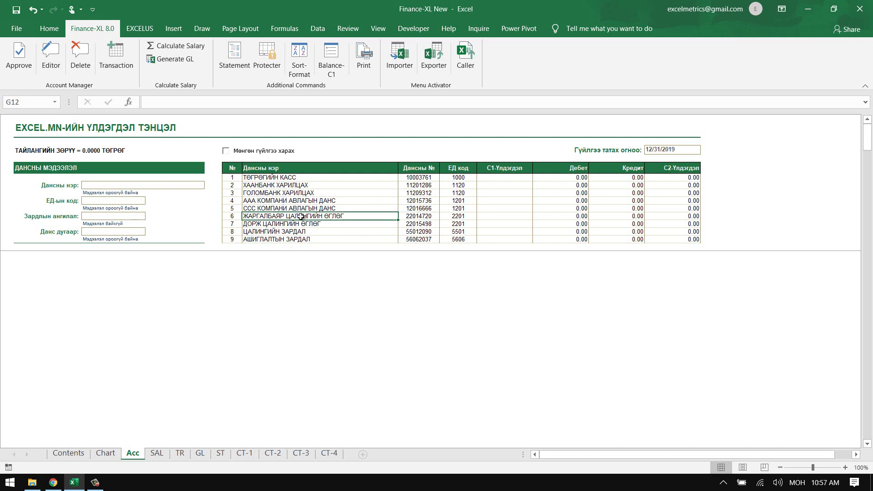
- Select the nine account names in G7:G15 and protect the sheet with Protecter
click(266, 178)
drag(266, 178, 277, 239)
click(280, 239)
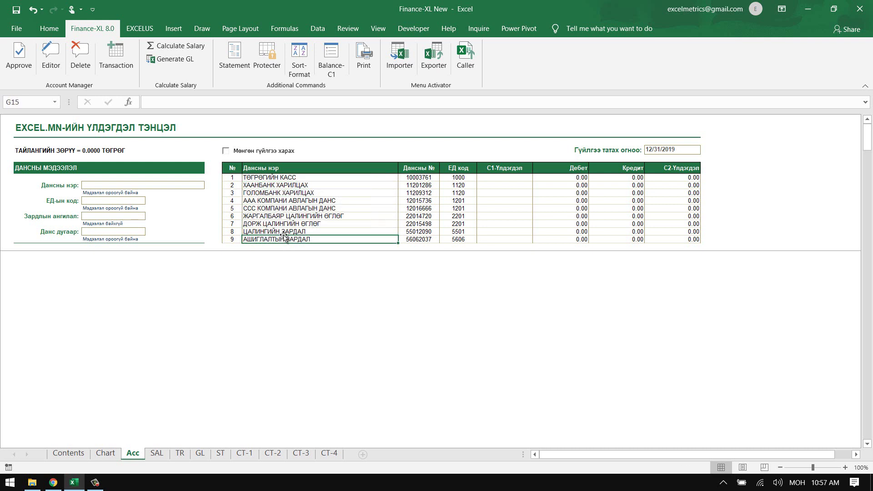
click(266, 60)
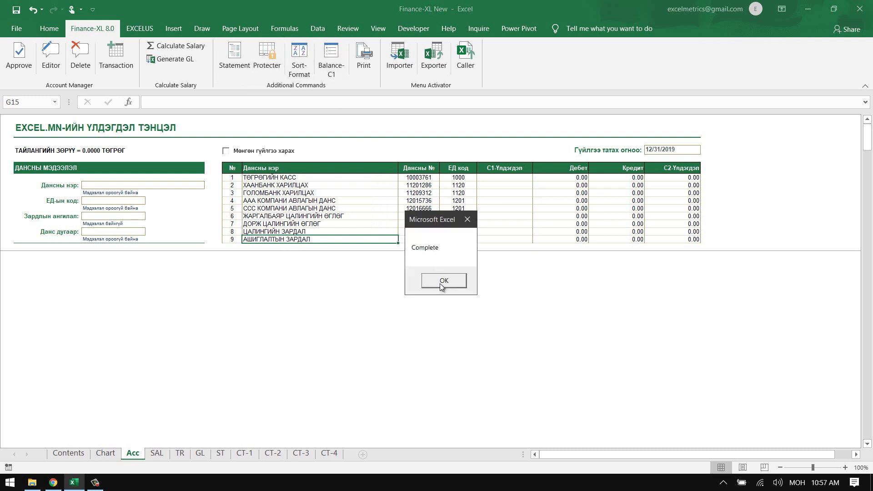
click(440, 283)
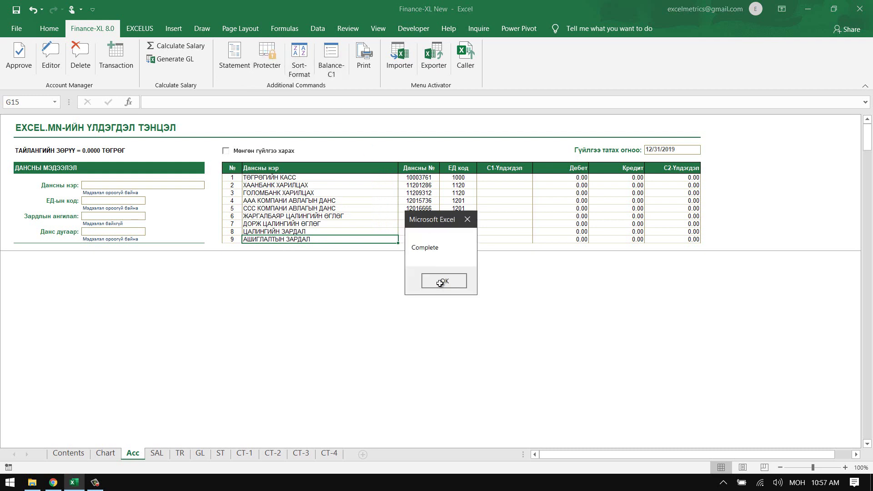
- Verify account names 5 and 6 can no longer be edited, then save the workbook
click(262, 215)
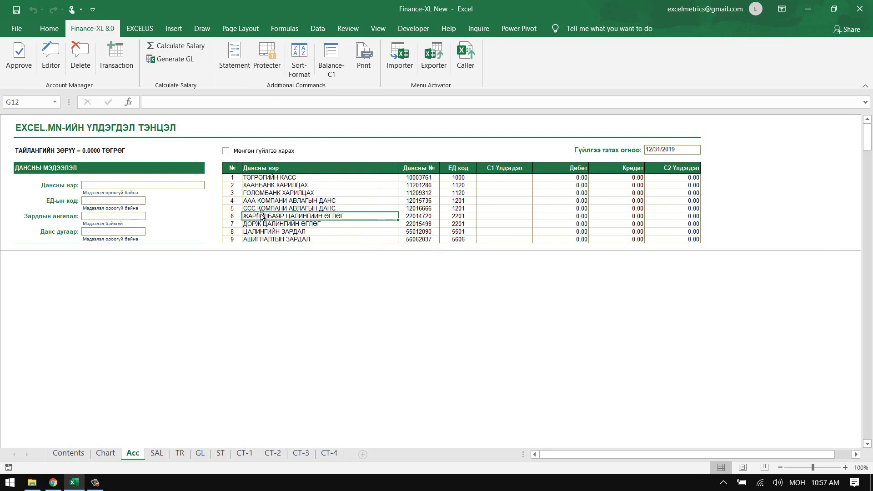
double_click(293, 220)
key(Return)
click(313, 209)
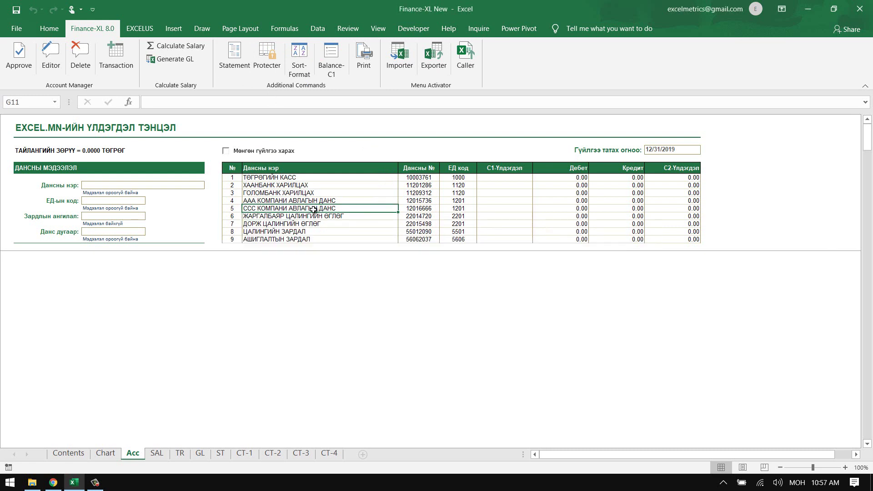
double_click(314, 210)
key(Return)
click(336, 219)
double_click(335, 219)
key(Return)
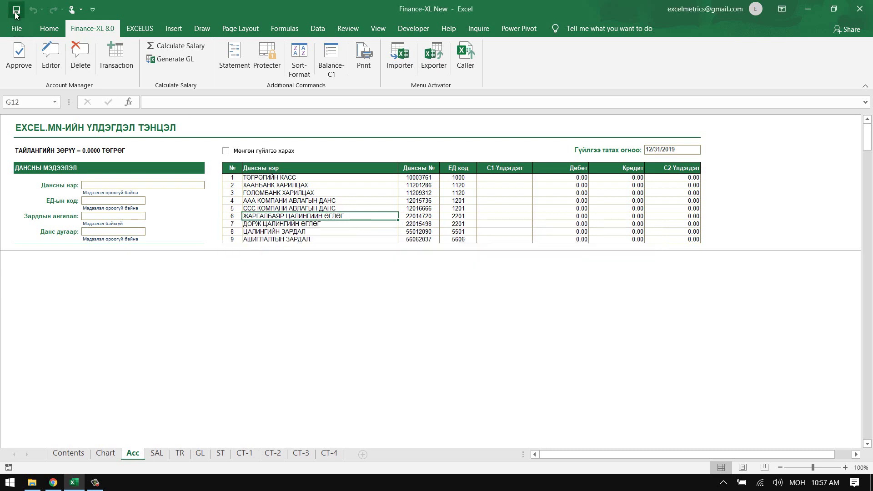
click(16, 10)
click(271, 186)
click(51, 53)
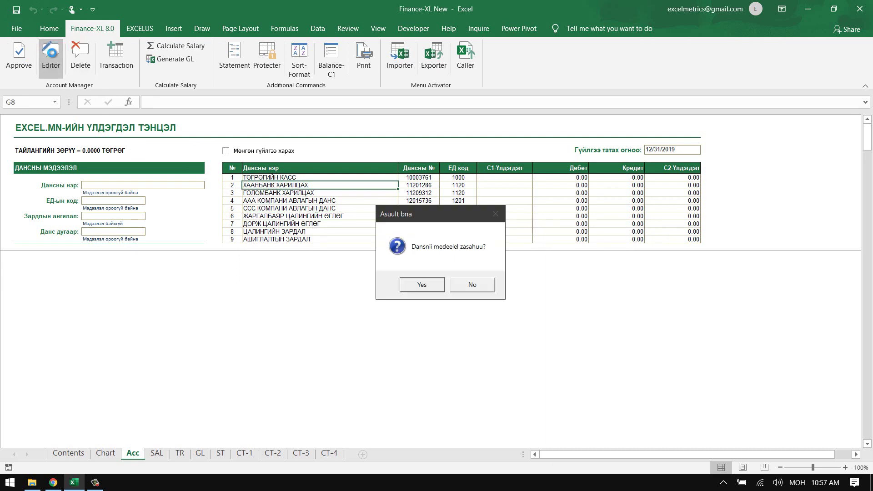
click(416, 285)
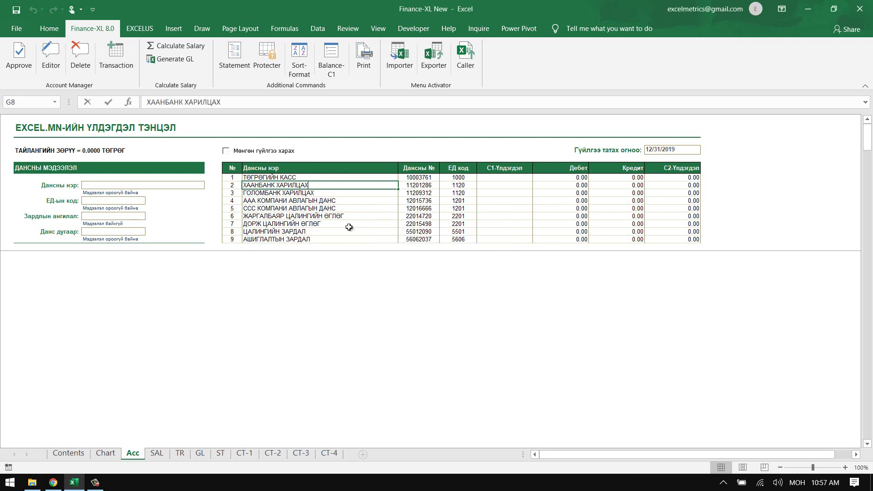
key(shift+Home)
text(Т)
key(Return)
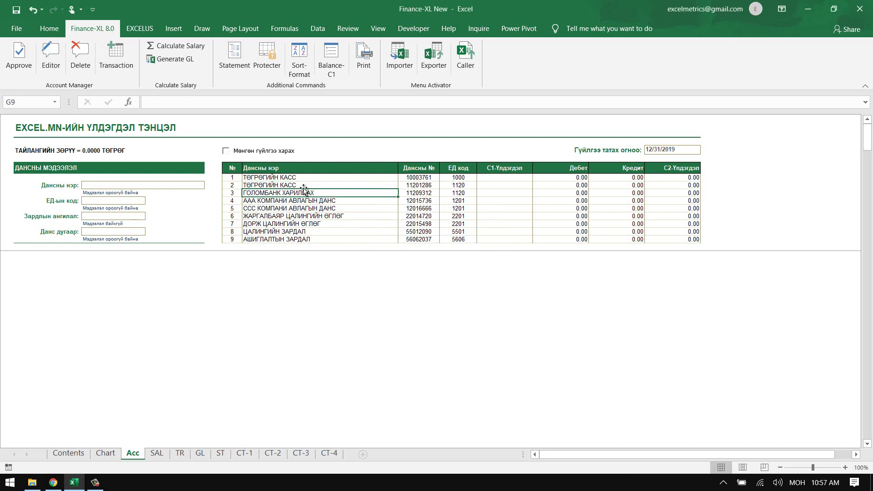
click(303, 186)
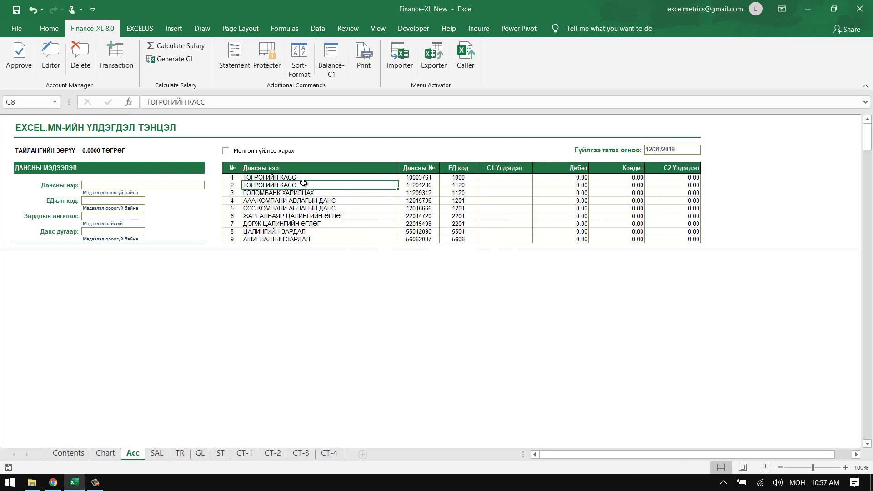
drag(300, 177, 301, 186)
click(301, 186)
double_click(301, 185)
drag(301, 186, 207, 183)
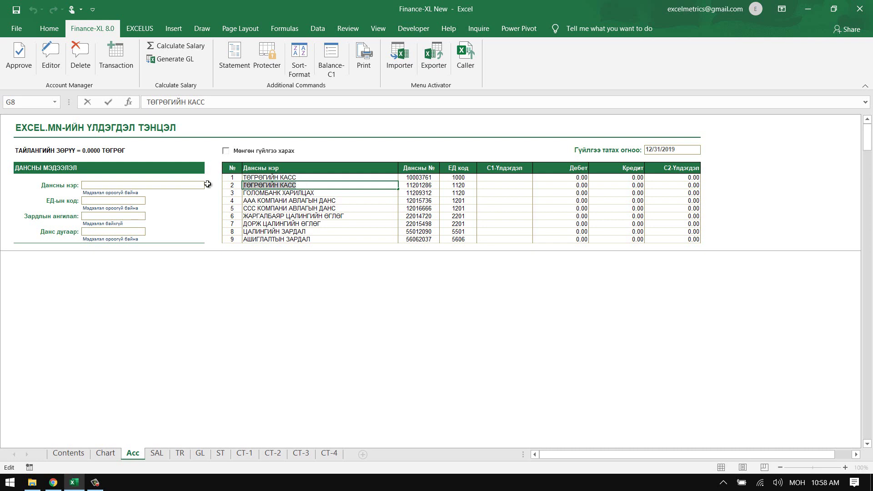
text(ХААНБАНК)
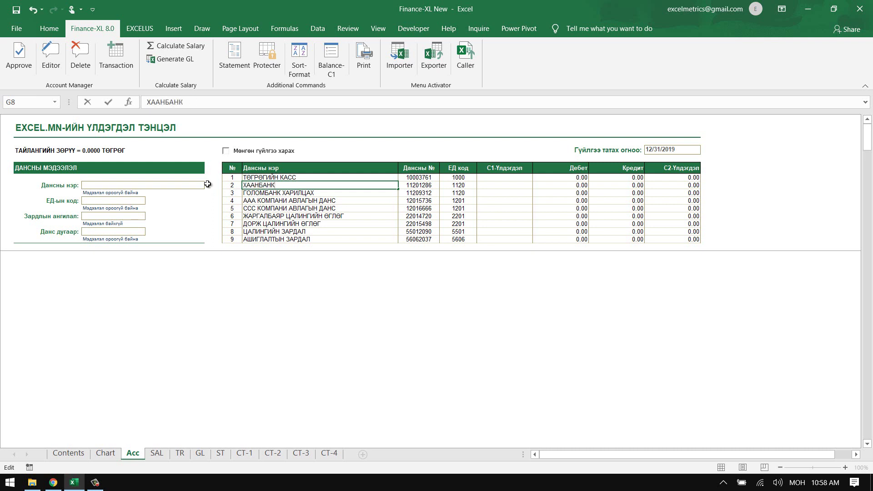
text( ХАРИЛЦАХ)
key(Return)
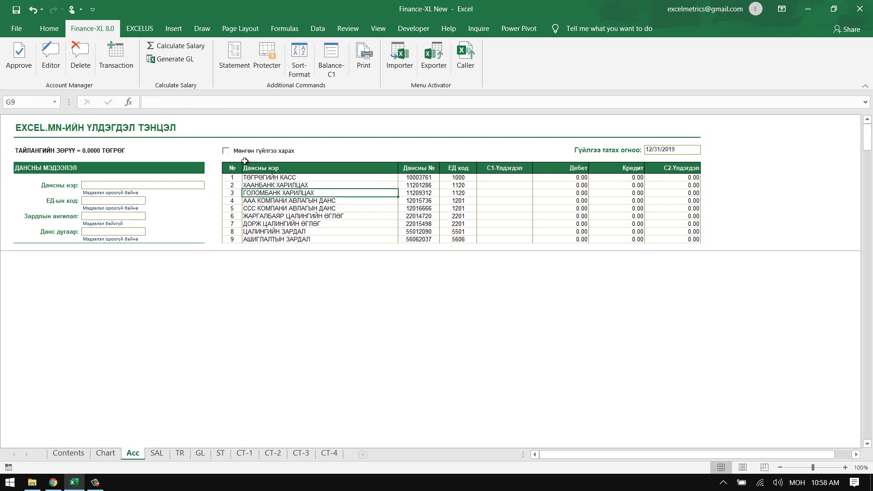
click(272, 58)
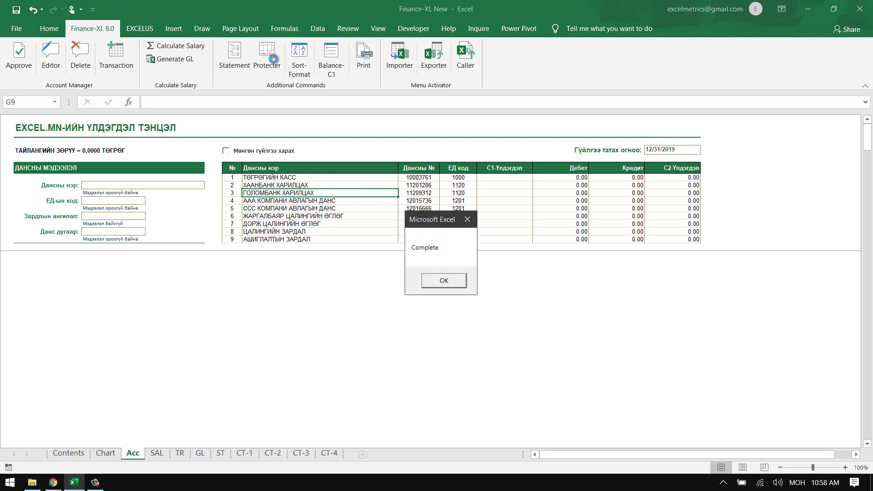
click(443, 281)
click(306, 209)
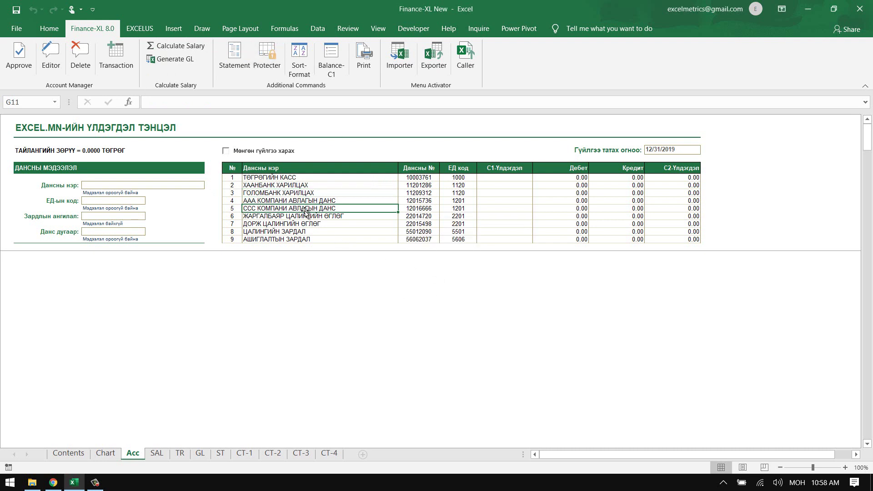